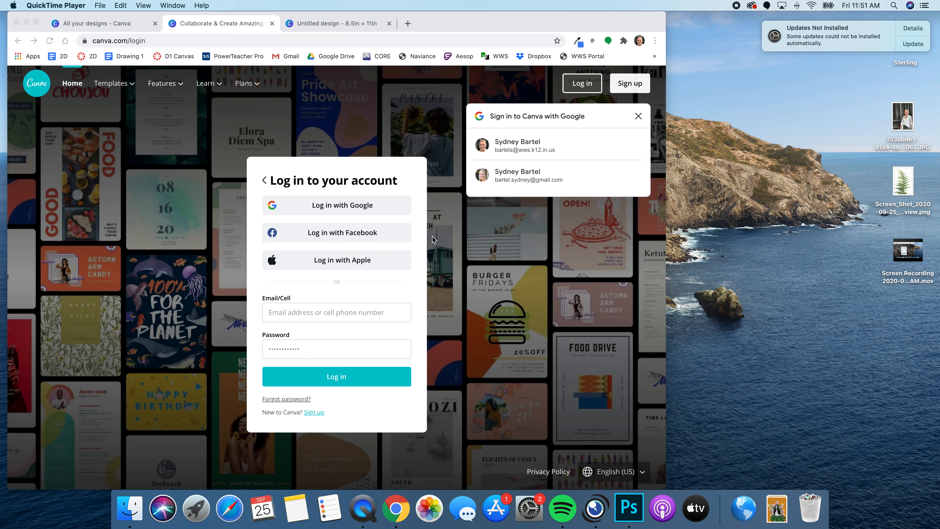
Sign in with the first suggested Google account and look over the home page's design types and existing designs
left_click(530, 141)
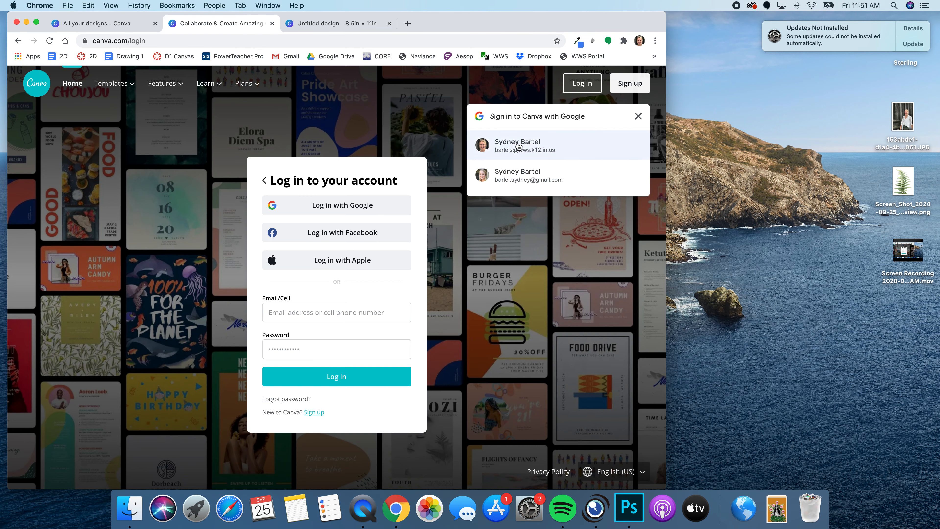
left_click(529, 141)
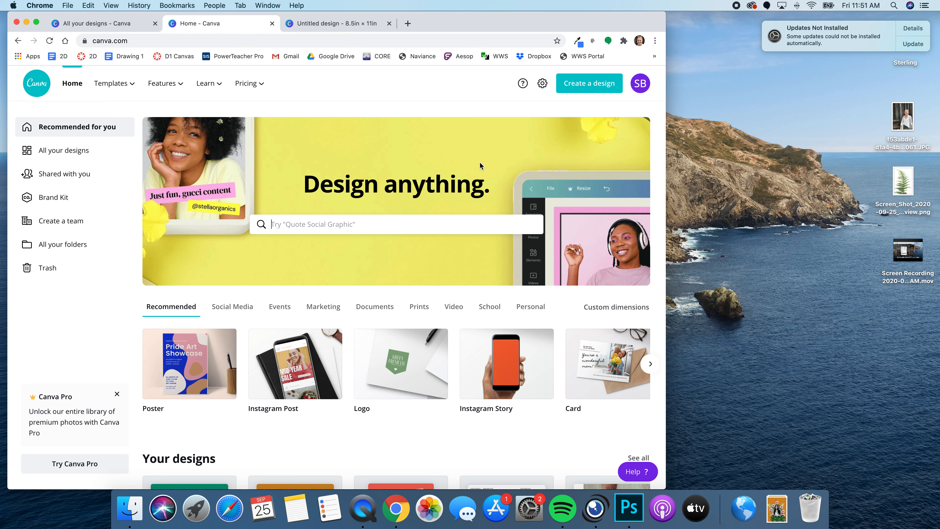
scroll(480, 162, "down", 5)
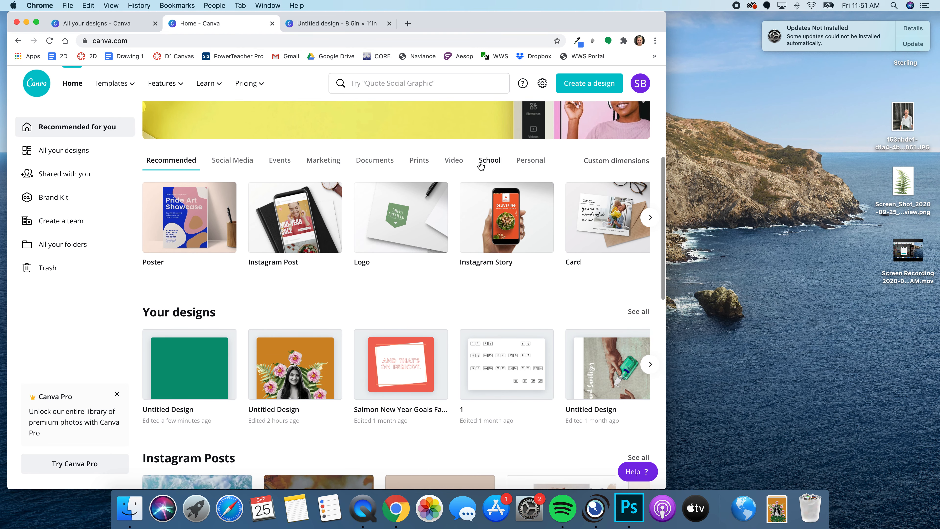
scroll(480, 164, "up", 5)
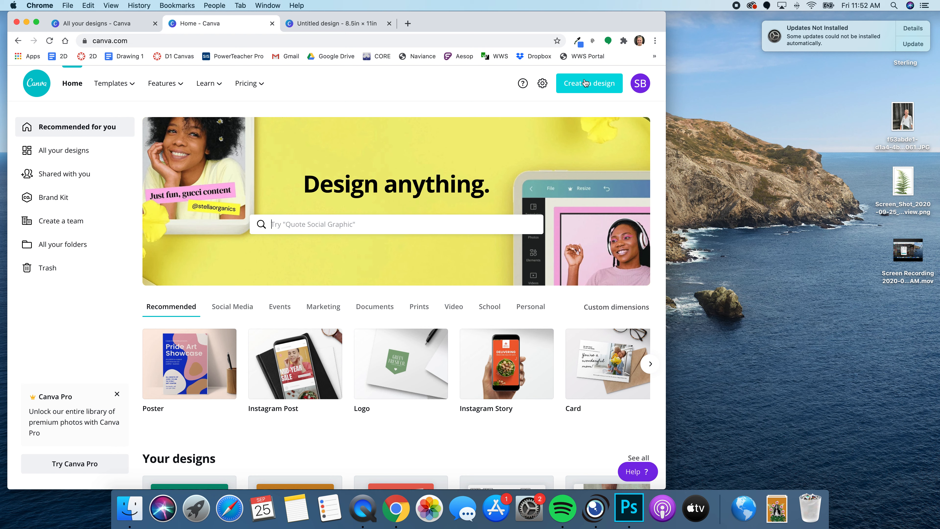
Create a new design with custom dimensions of 8.5 × 11 in
left_click(580, 84)
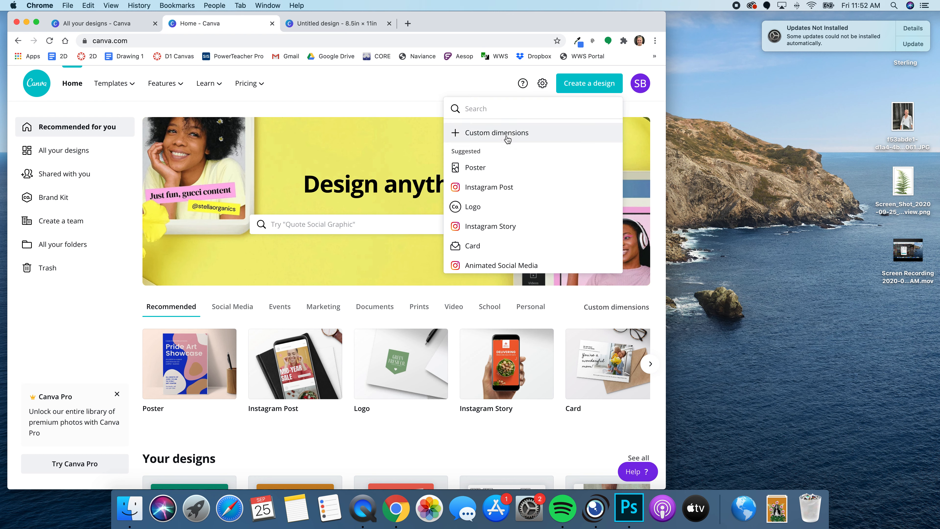
left_click(506, 138)
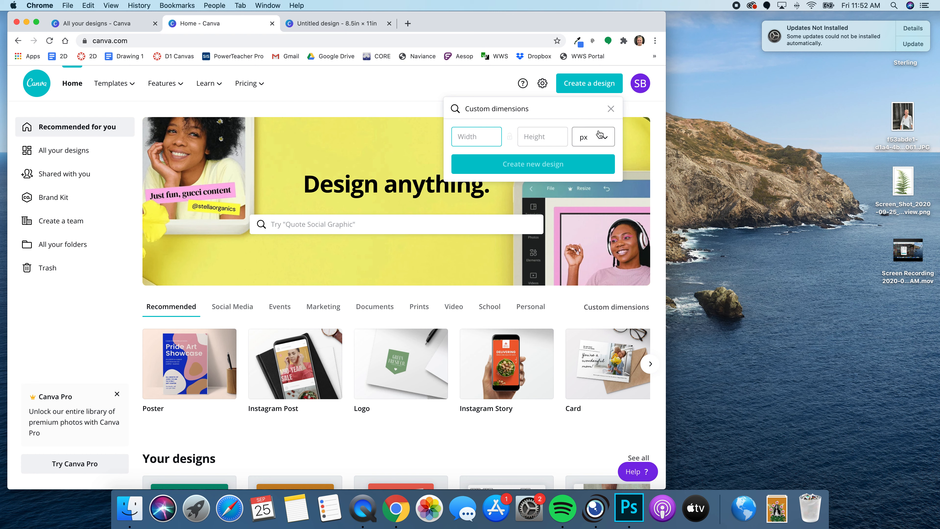
left_click(594, 137)
left_click(585, 159)
left_click(486, 137)
type("8.")
key("Tab")
type("11")
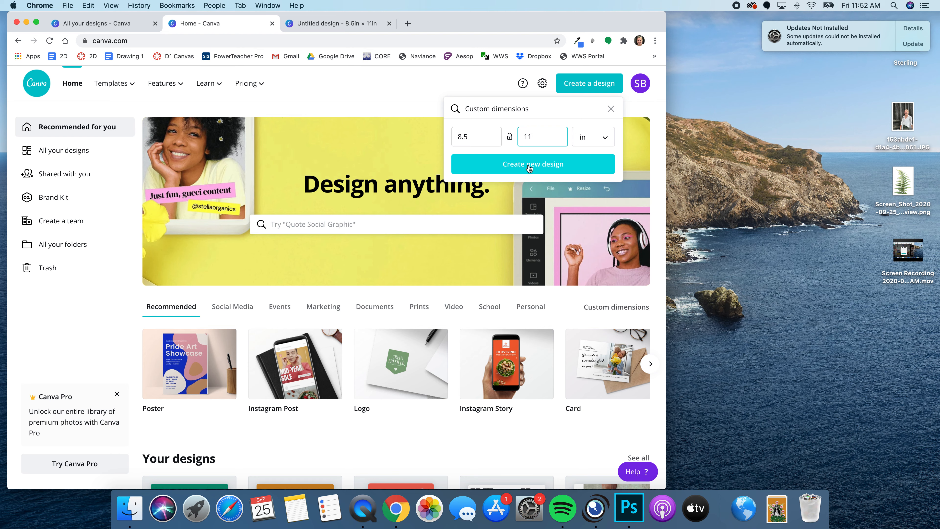
left_click(529, 167)
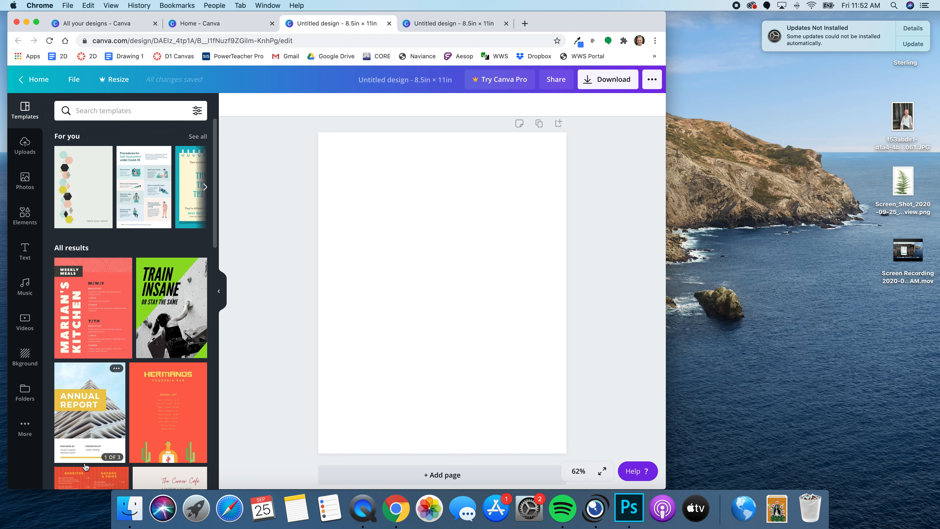
Upload the fern screenshot PNG from the device's Desktop folder to the image uploads
left_click(219, 292)
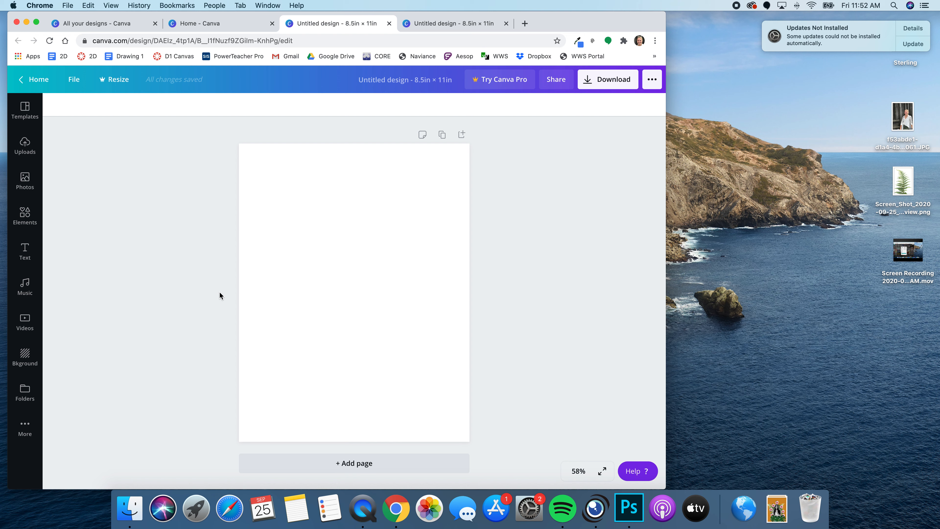
left_click(24, 148)
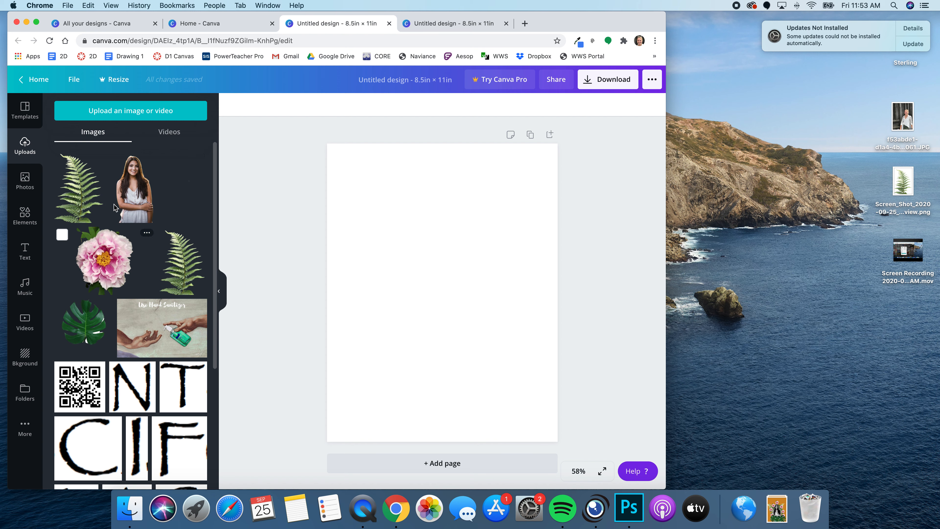
left_click(130, 111)
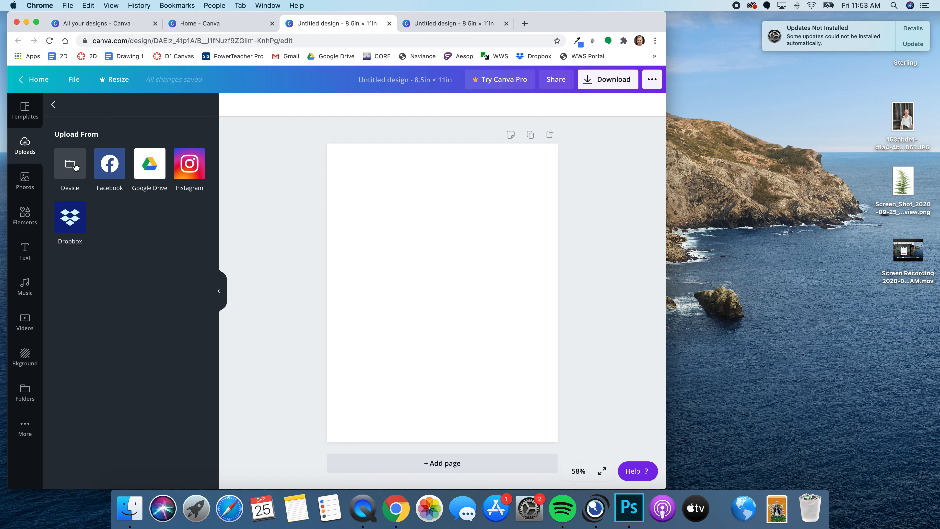
left_click(75, 166)
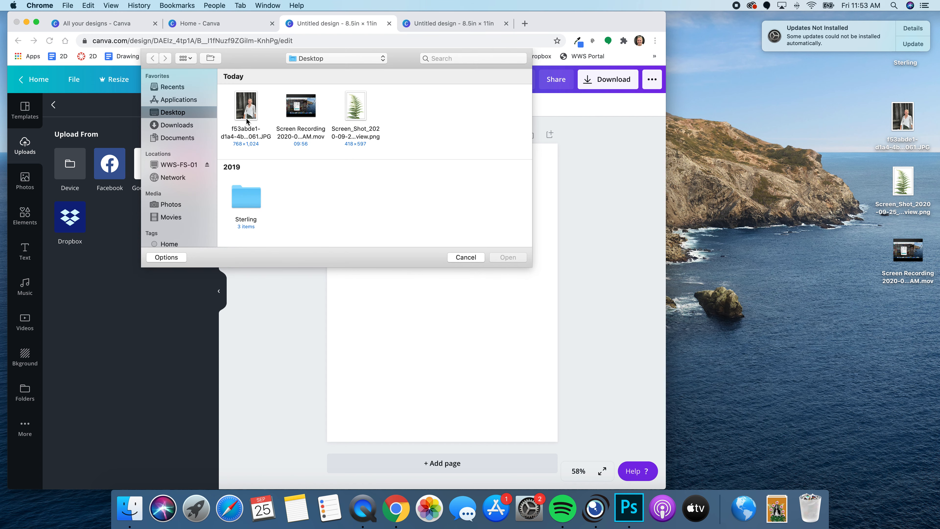
left_click(361, 121)
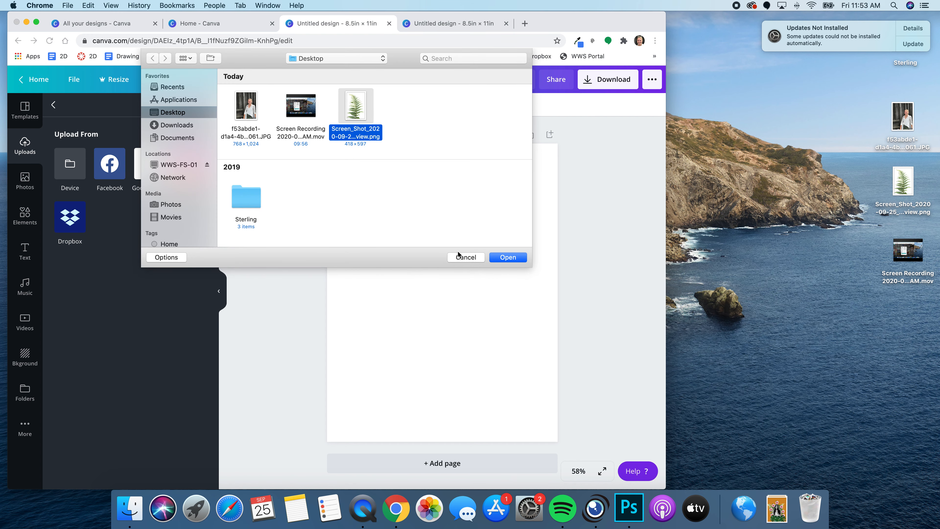
left_click(503, 258)
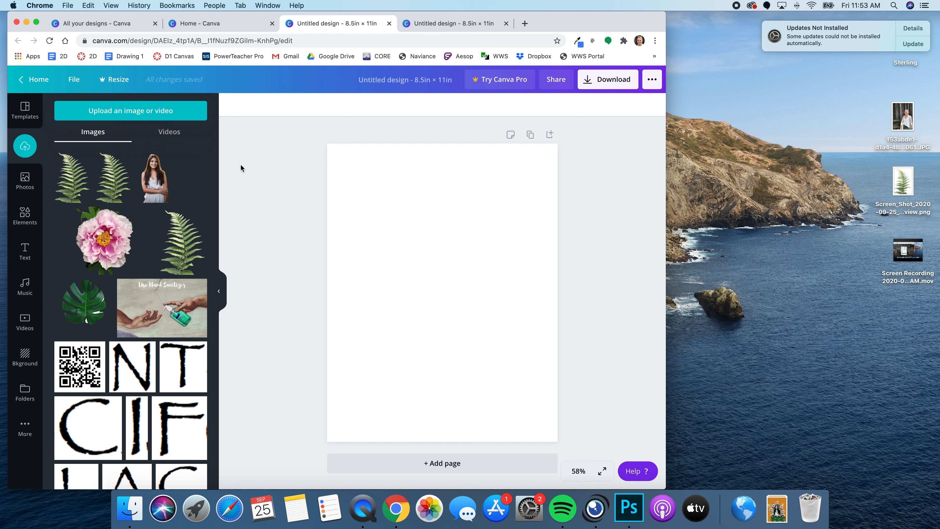
Place the newly uploaded fern image on the blank page and enlarge it proportionally toward the page's upper right
left_click(70, 176)
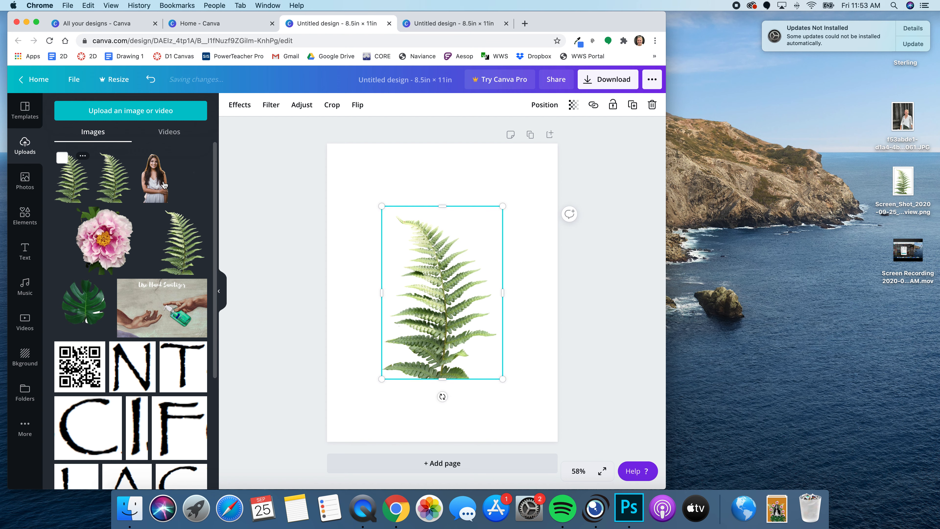
left_click(222, 290)
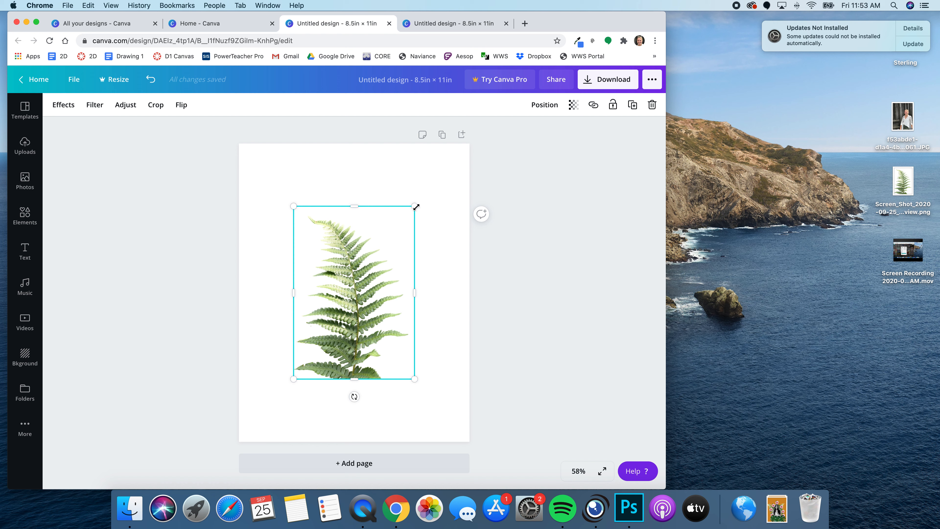
left_click_drag(415, 206, 442, 170)
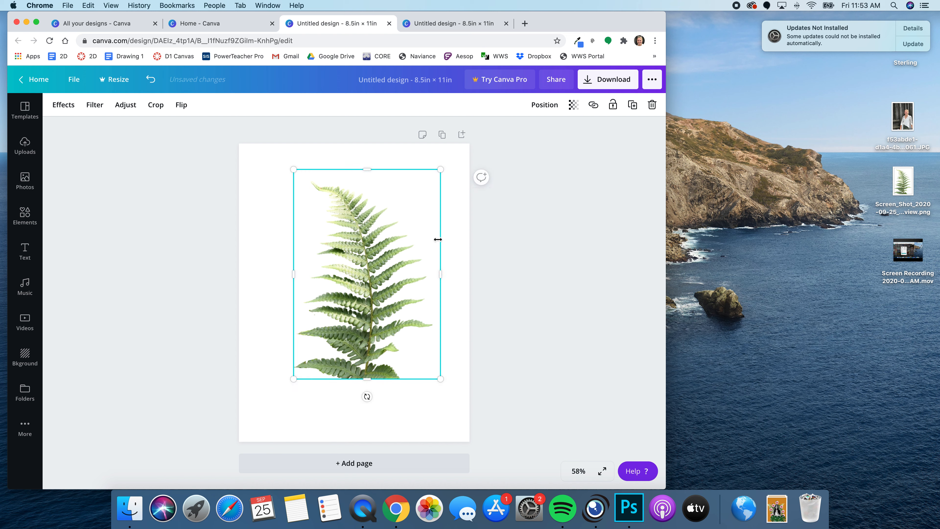
Try cropping the fern image's right side to roughly half its width and widening it to about 4.1 in, and undo both changes
left_click_drag(441, 276, 369, 273)
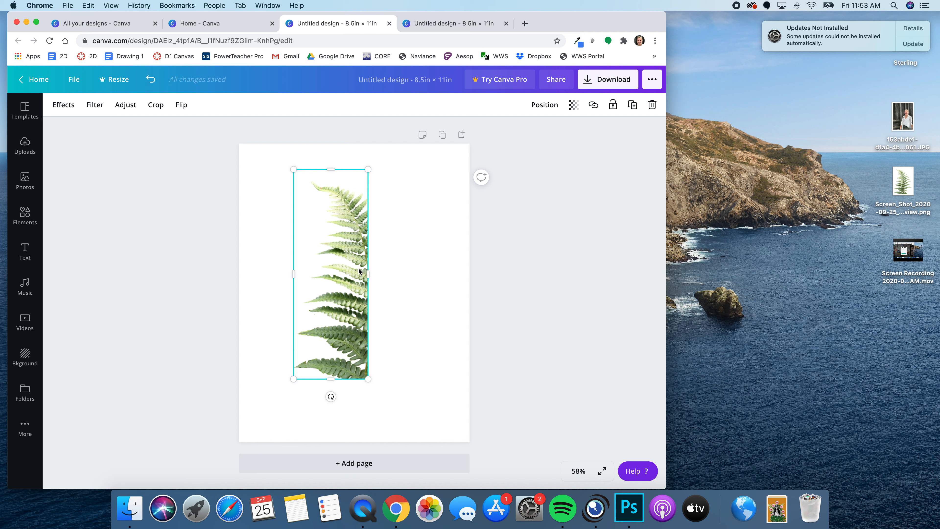
left_click_drag(367, 276, 406, 276)
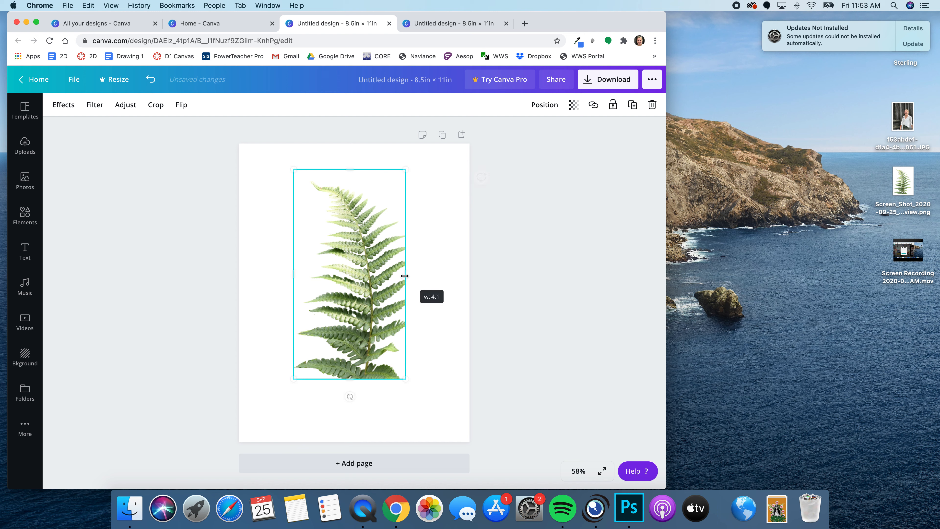
left_click(151, 79)
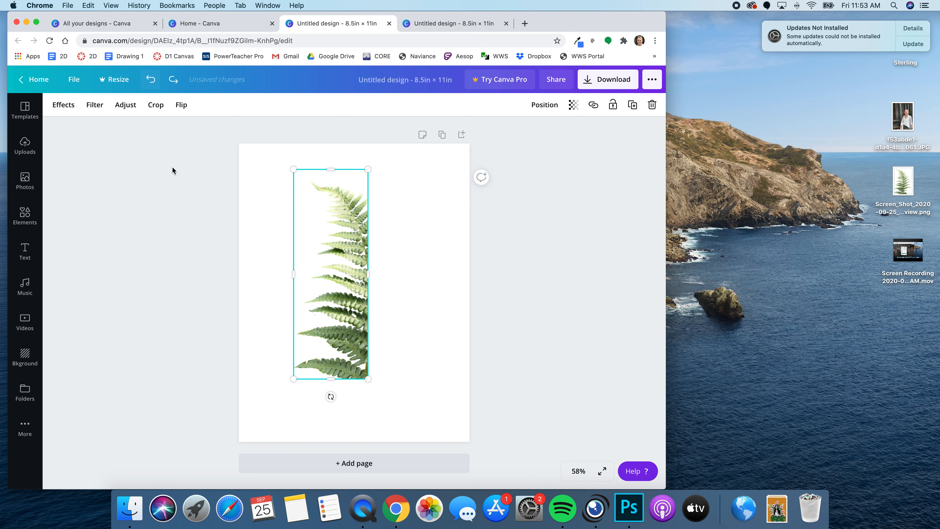
left_click(156, 82)
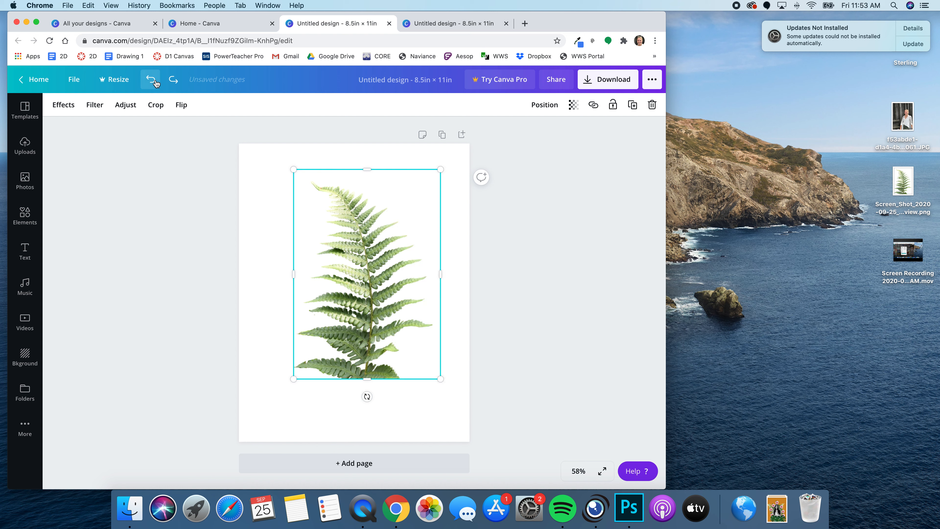
Move the fern image slightly left and down on the page and flip it horizontally
left_click_drag(374, 295, 356, 300)
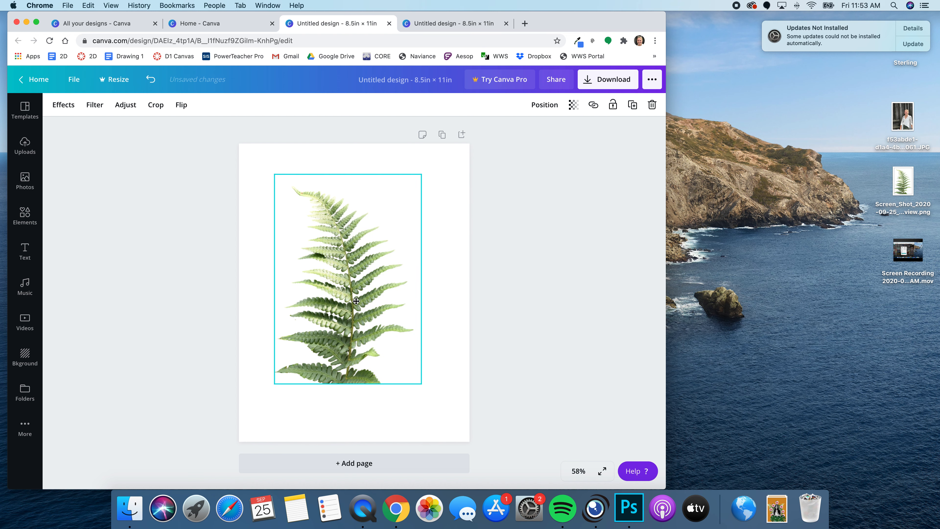
left_click(181, 105)
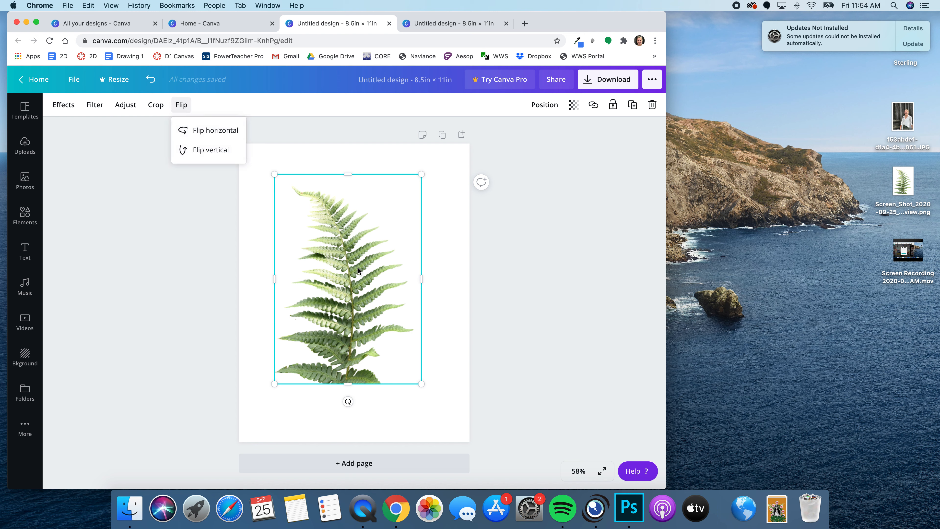
left_click(228, 131)
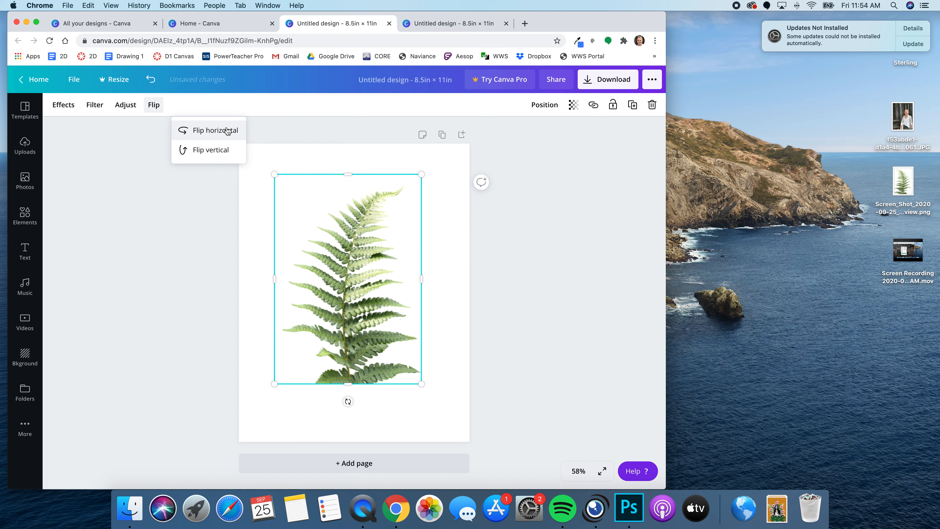
Try flipping the fern image vertically, flip it back upright, and deselect it
left_click(209, 155)
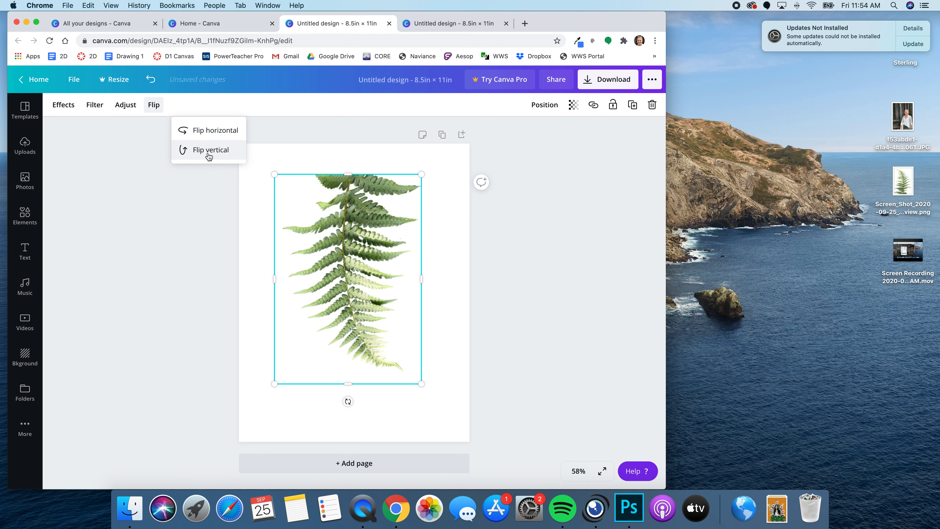
left_click(209, 156)
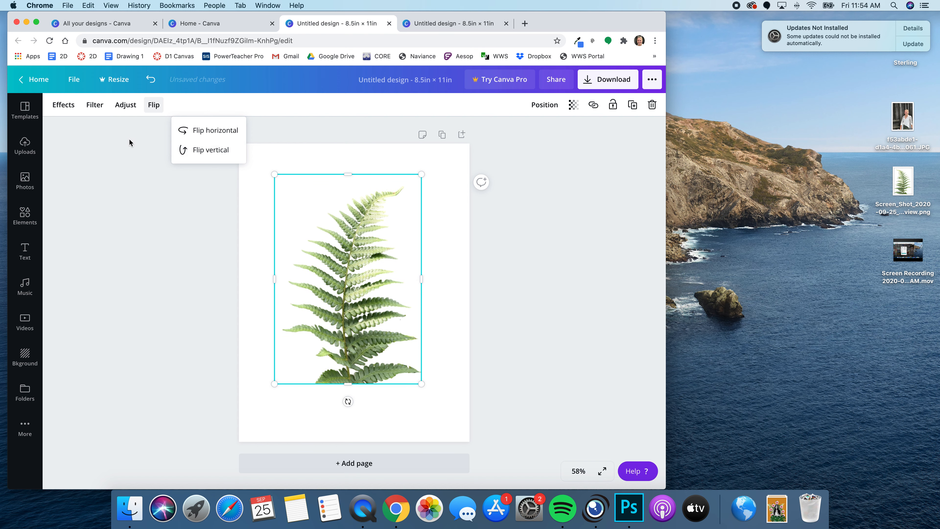
left_click(143, 155)
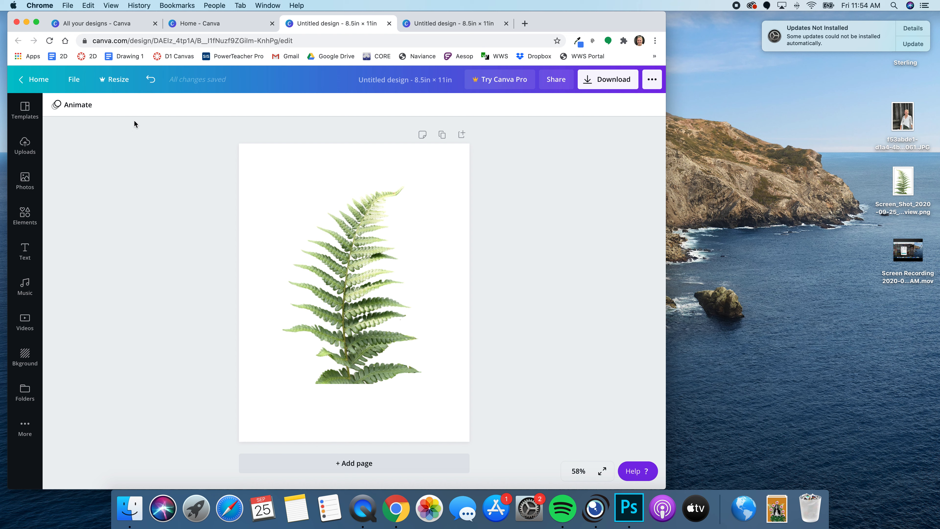
Select the fern image and open its adjustment settings to view brightness, contrast, saturation and the other options
left_click(346, 298)
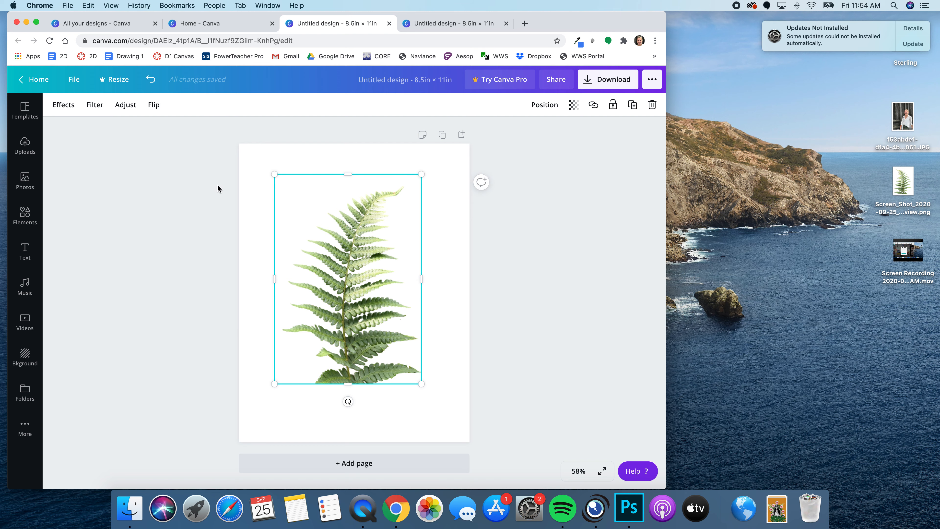
left_click(60, 105)
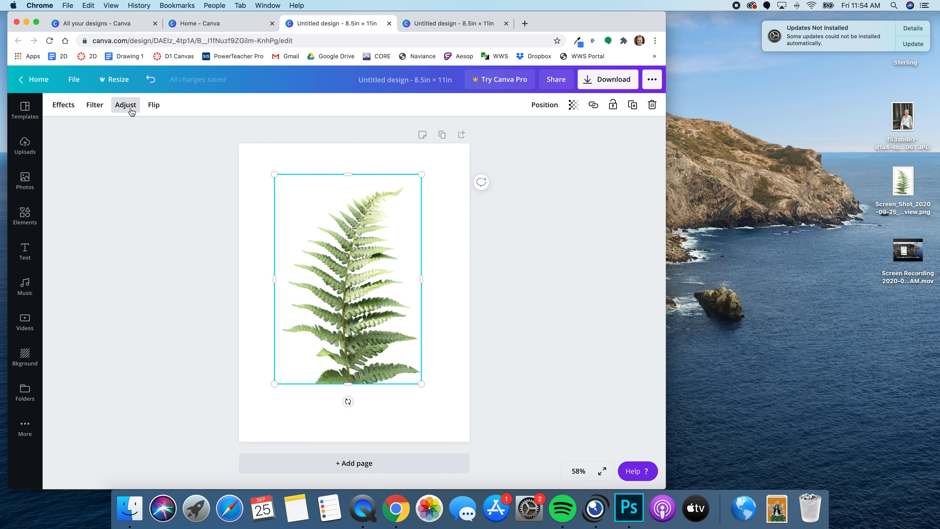
left_click(126, 107)
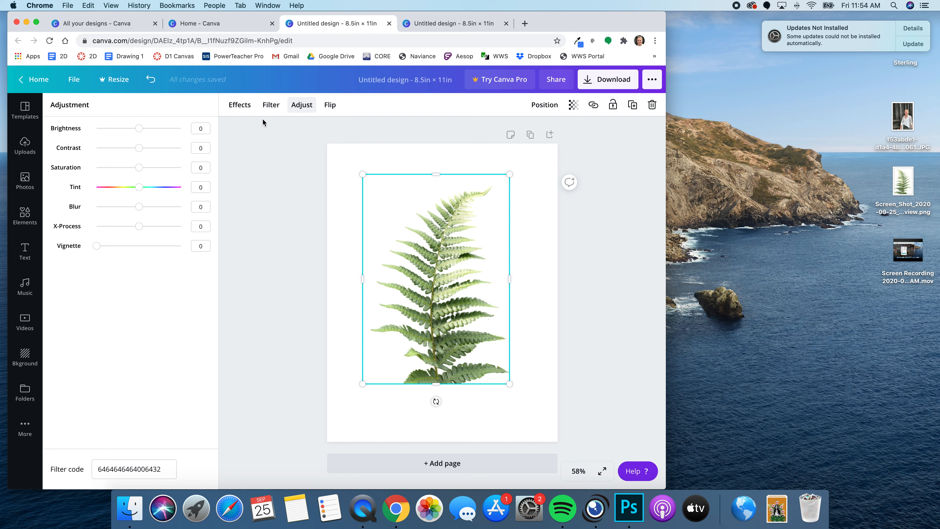
Try the Street and Greyscale filters on the fern image and set its filter back to None
left_click(271, 105)
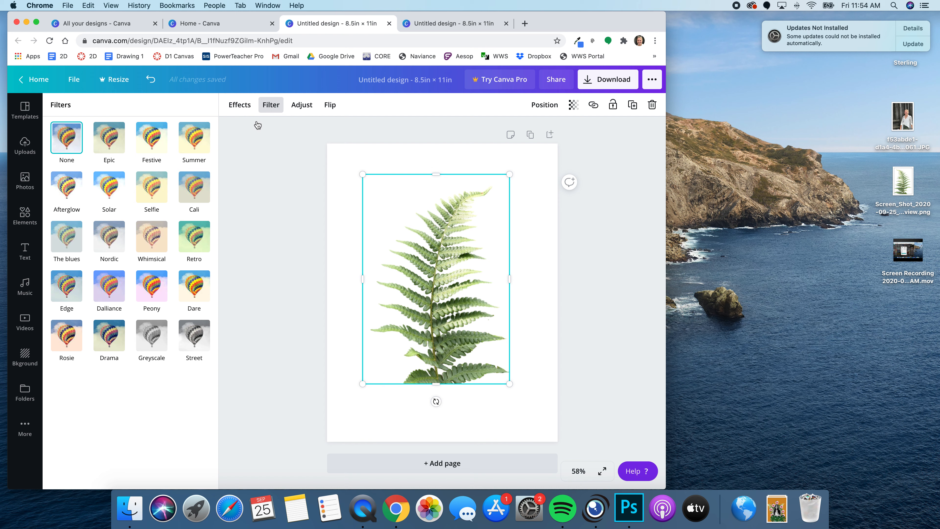
left_click(196, 346)
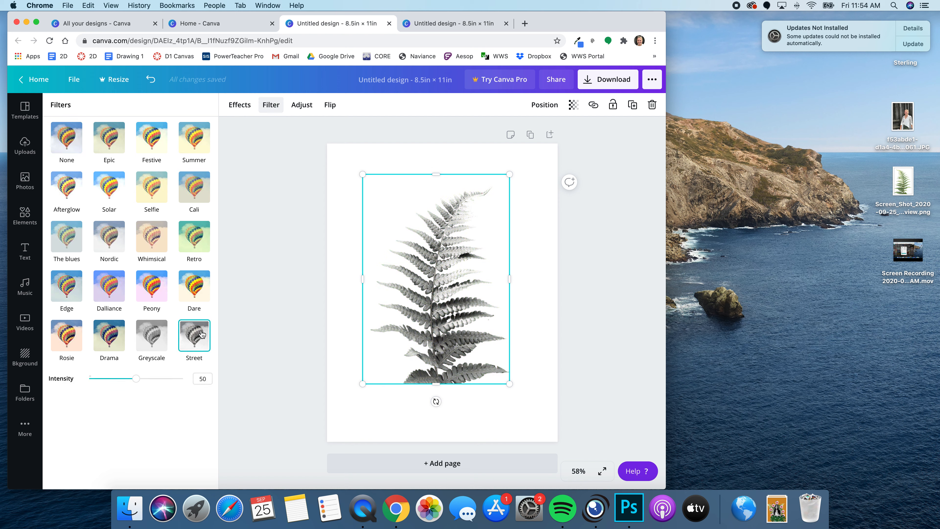
left_click(163, 338)
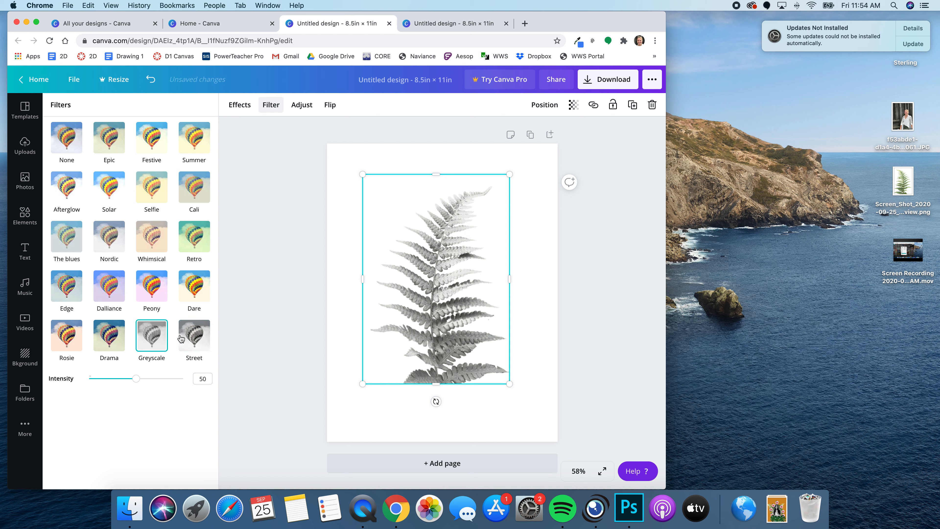
left_click(195, 335)
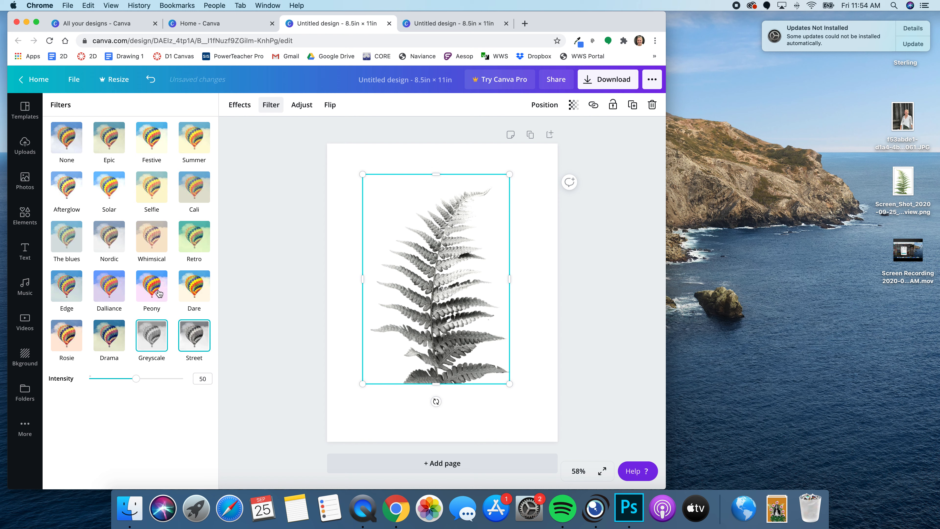
left_click(69, 148)
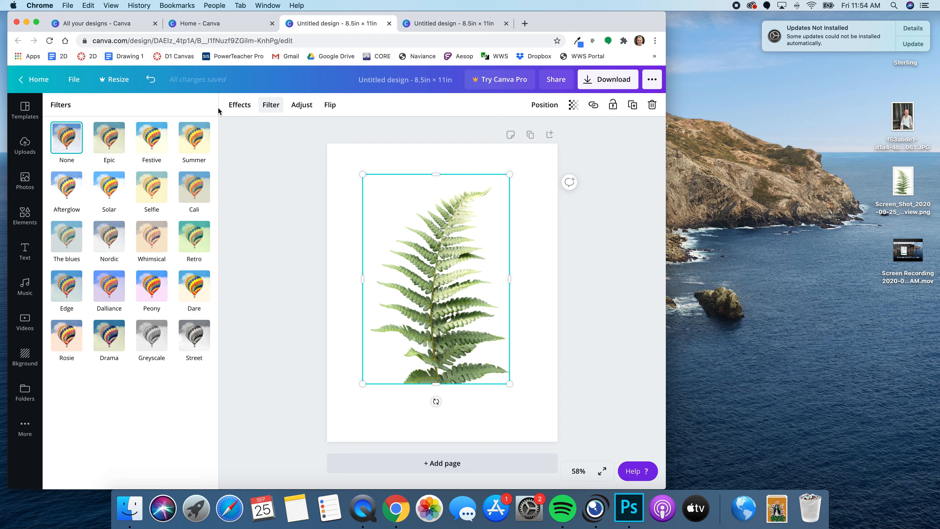
Review the adjustment options and the available effects for the fern image
left_click(300, 109)
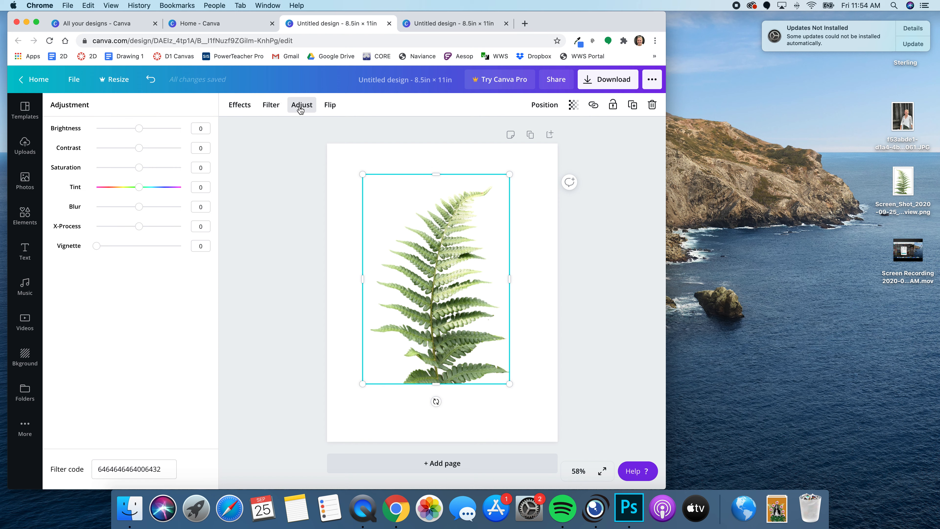
left_click(238, 105)
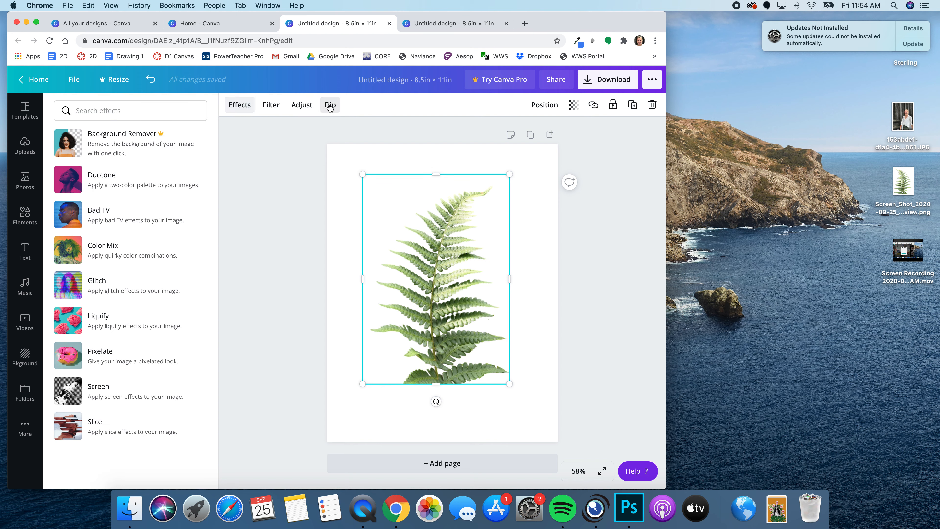
left_click(240, 105)
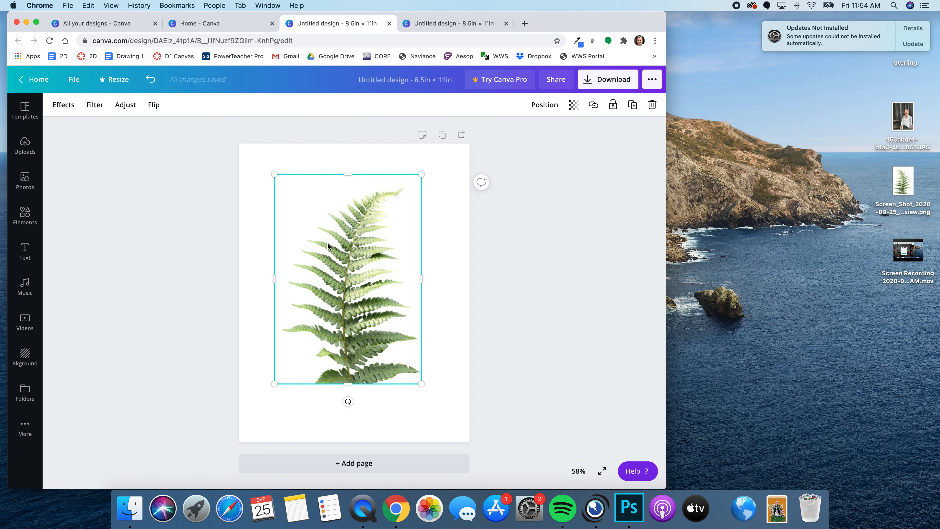
Shrink the fern image to about half its size, keeping its upper-left corner in place, and copy it
left_click_drag(420, 382, 344, 280)
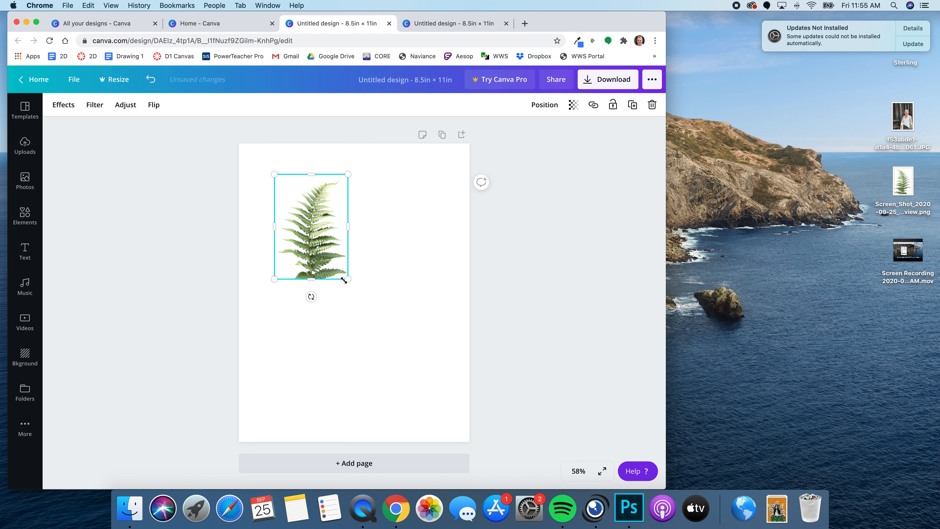
right_click(323, 255)
left_click(344, 269)
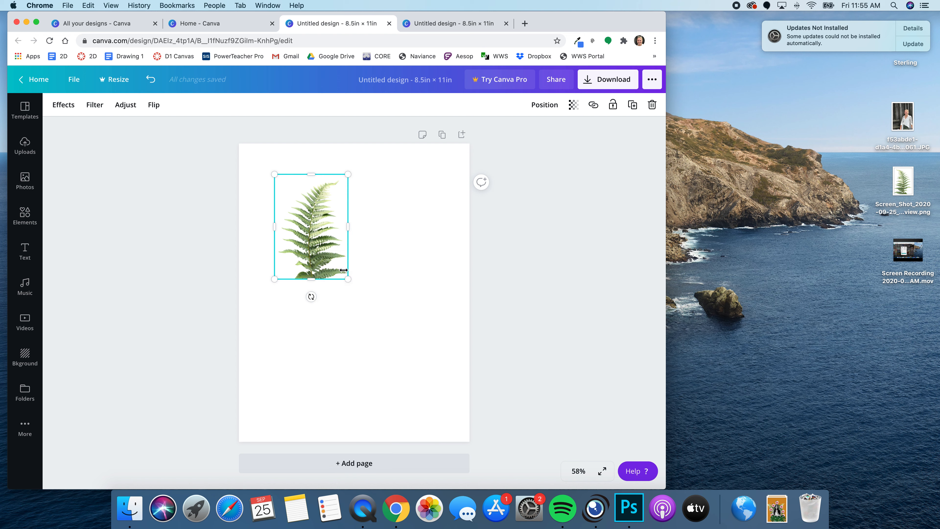
right_click(311, 238)
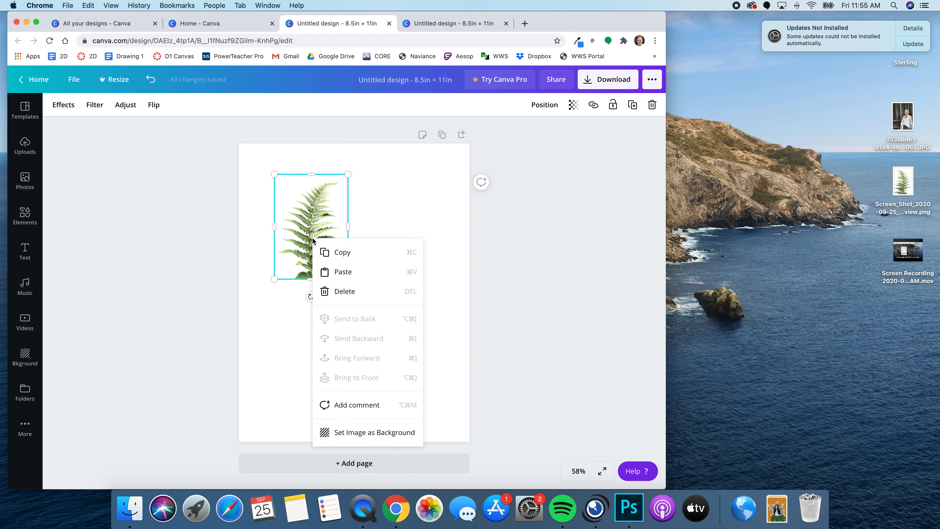
left_click(342, 254)
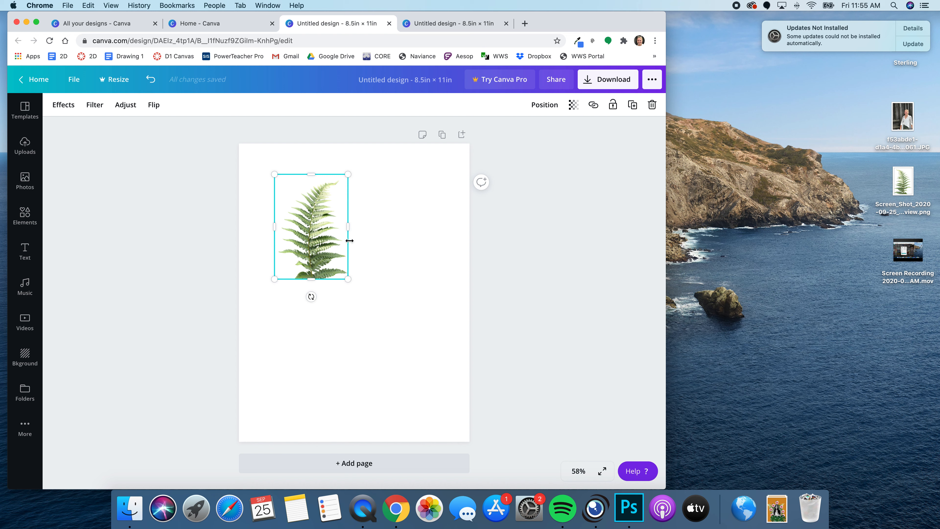
Paste the copied fern and place it to the right of the original, slightly lower on the page
left_click(382, 226)
right_click(382, 226)
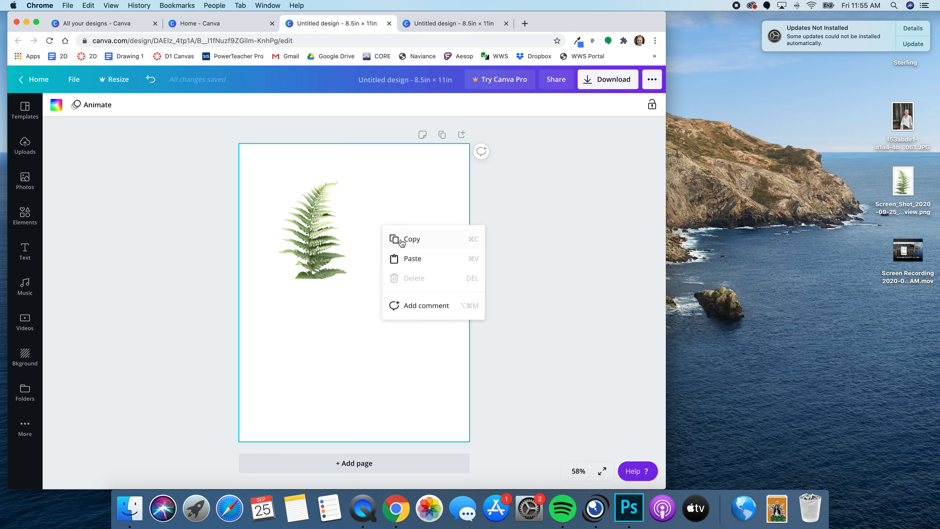
left_click(408, 260)
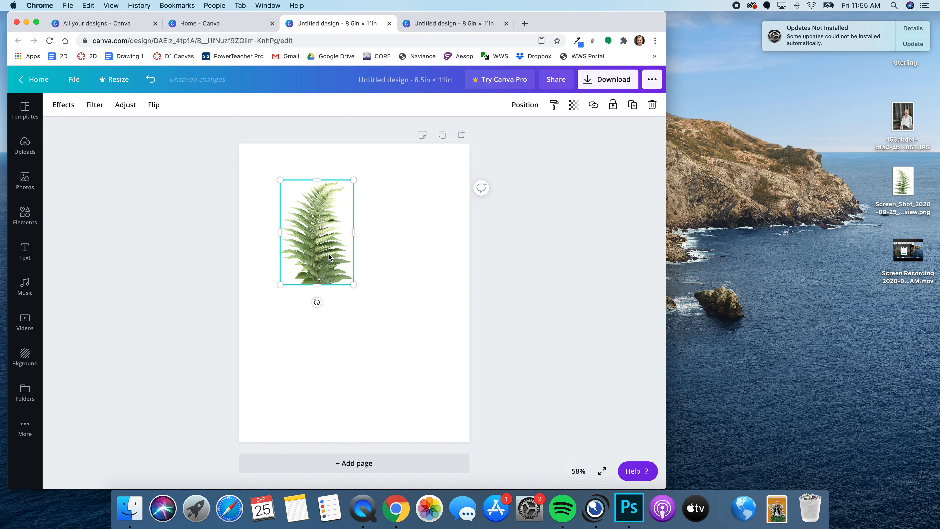
left_click_drag(320, 254, 383, 275)
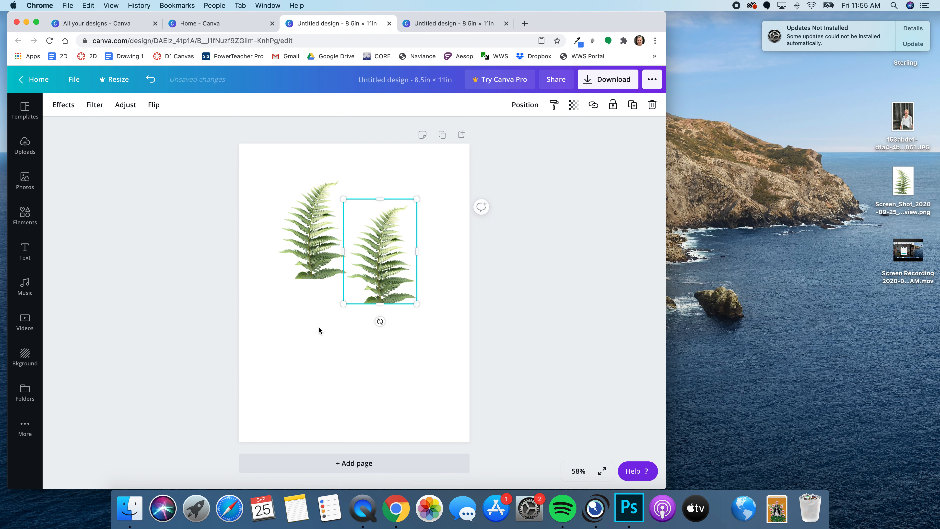
Paste a third fern and place it below the original in the lower part of the page
left_click(307, 341)
right_click(308, 335)
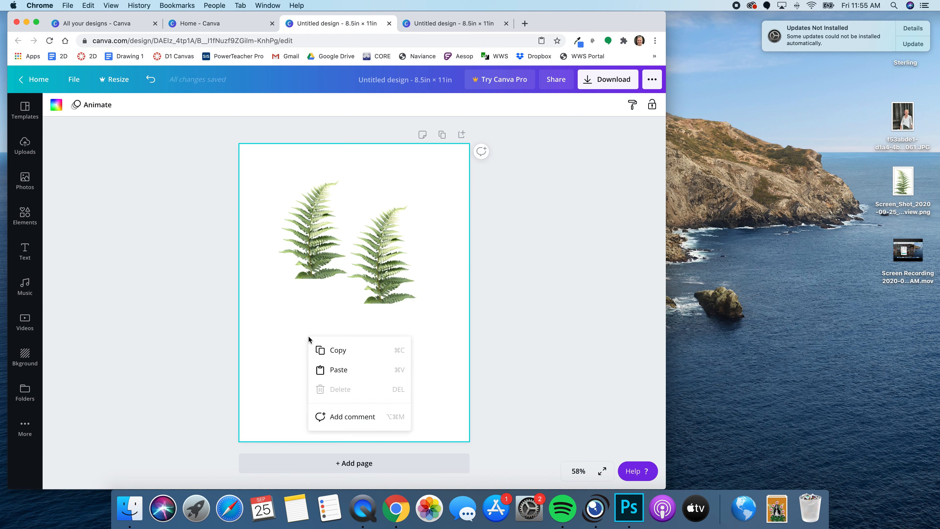
left_click(335, 370)
left_click_drag(322, 258, 328, 371)
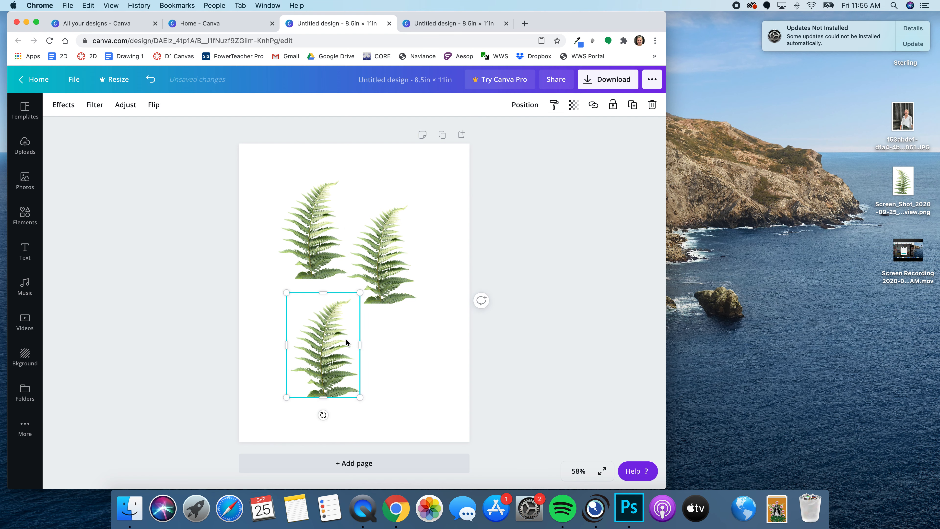
Add the uploaded monstera leaf and pink peony images, and move the peony up over the top of the leaf
left_click(24, 146)
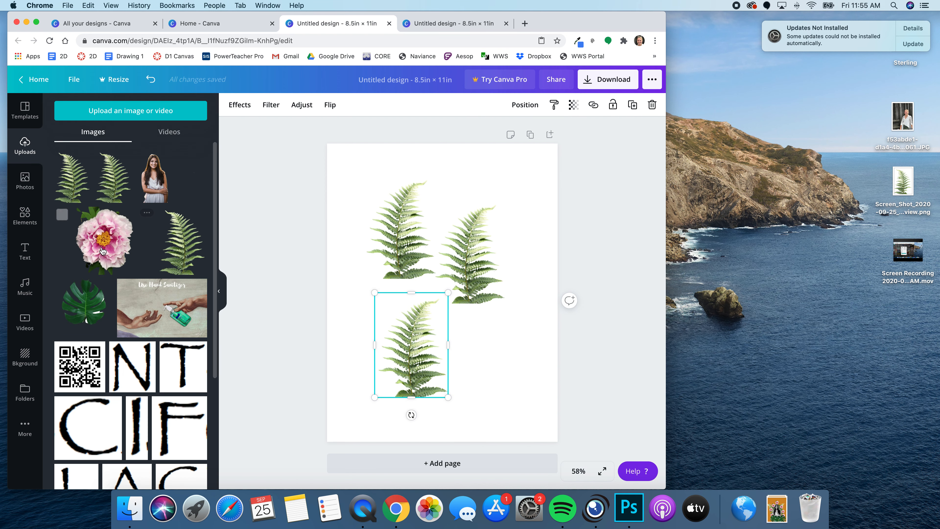
left_click(72, 310)
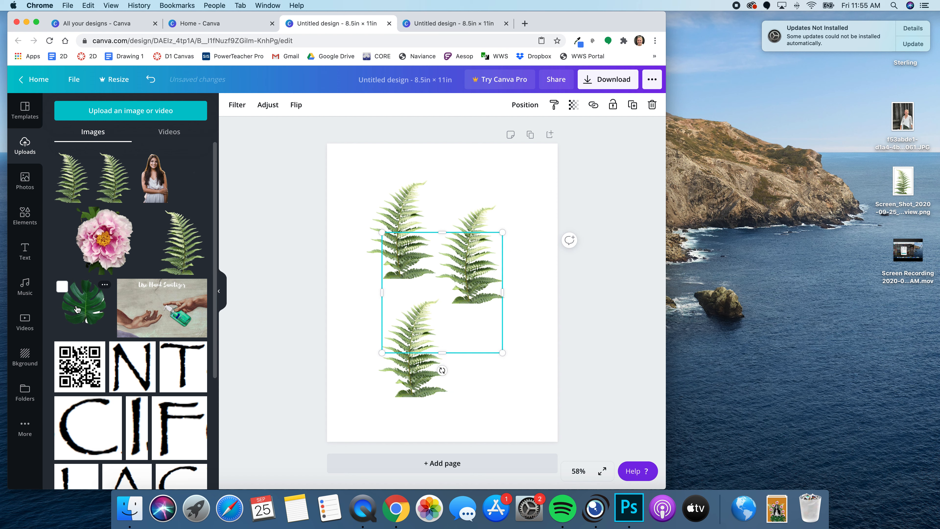
left_click(112, 244)
left_click(223, 290)
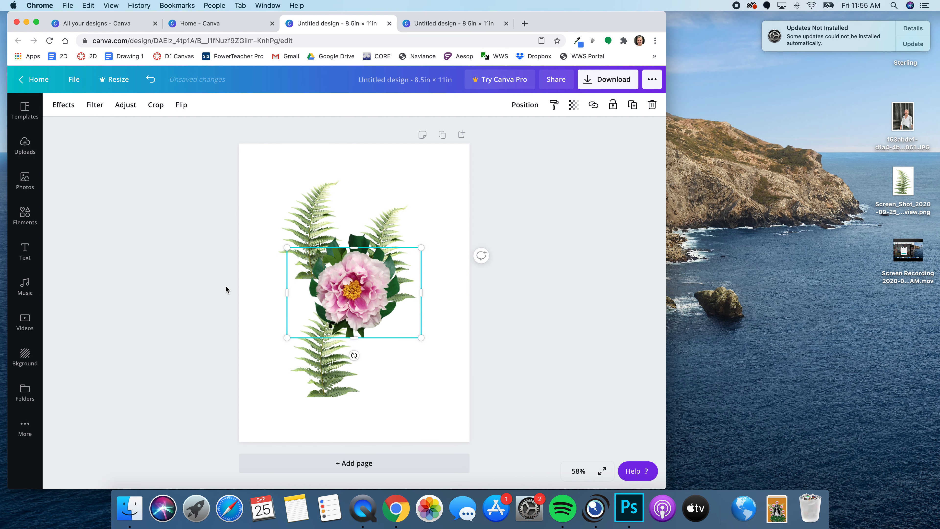
left_click_drag(352, 290, 355, 230)
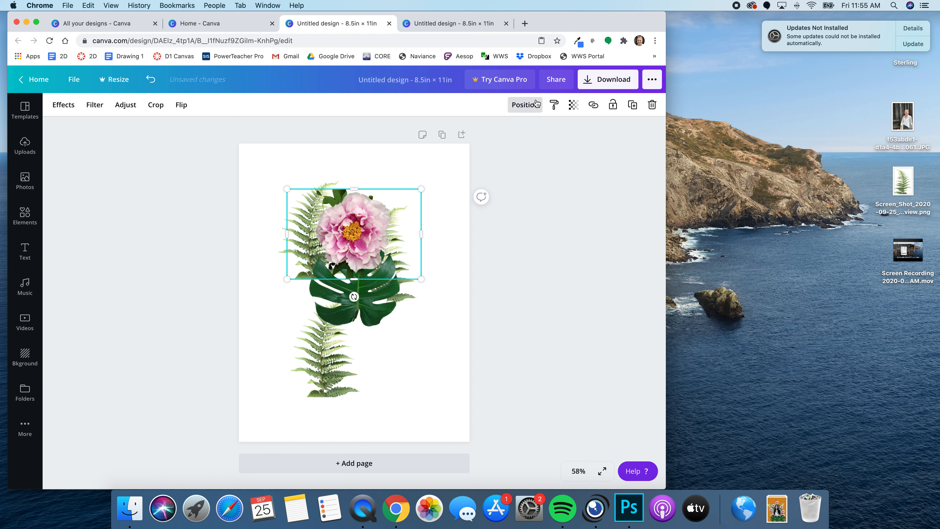
Try placing the peony behind all the other images, and bring it back to the front
left_click(525, 105)
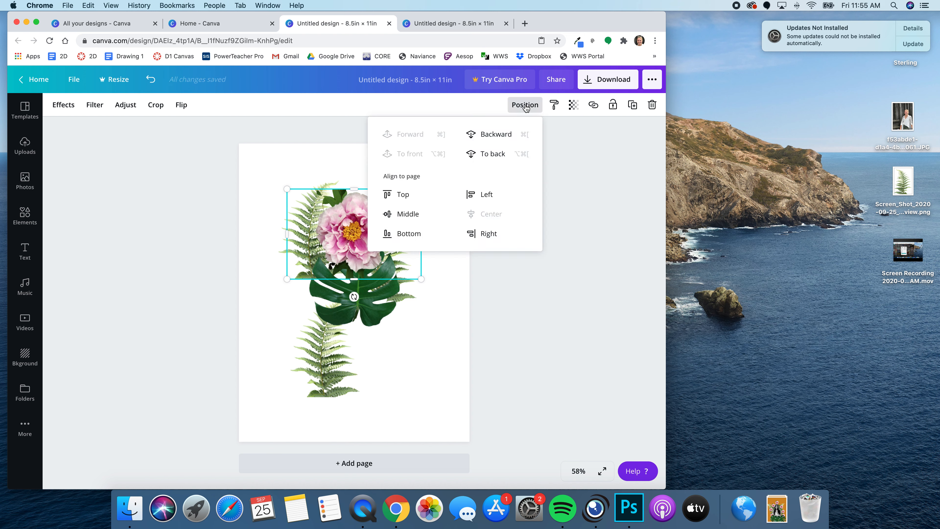
left_click(484, 155)
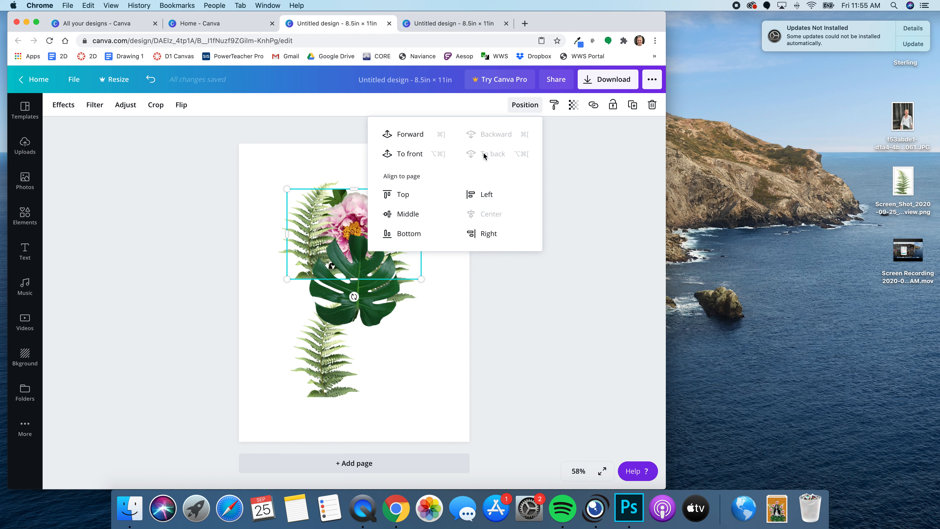
left_click(426, 349)
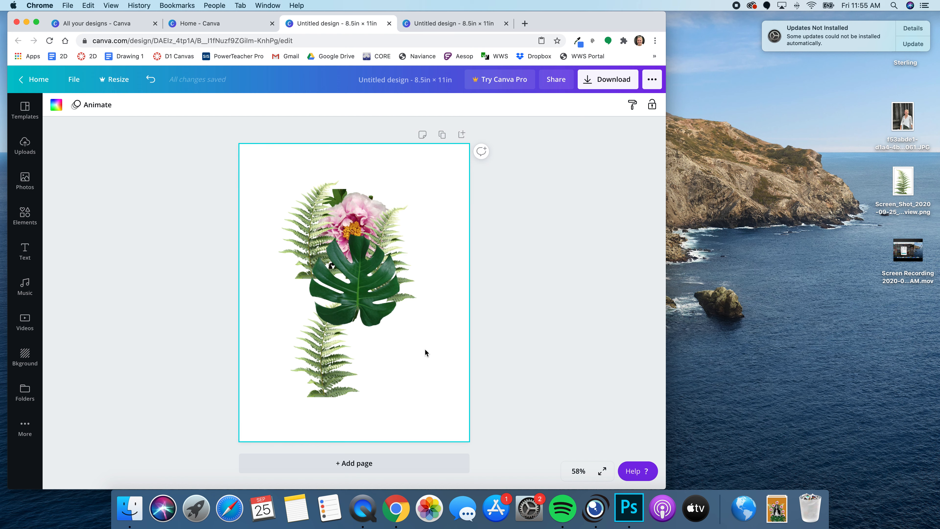
left_click(352, 197)
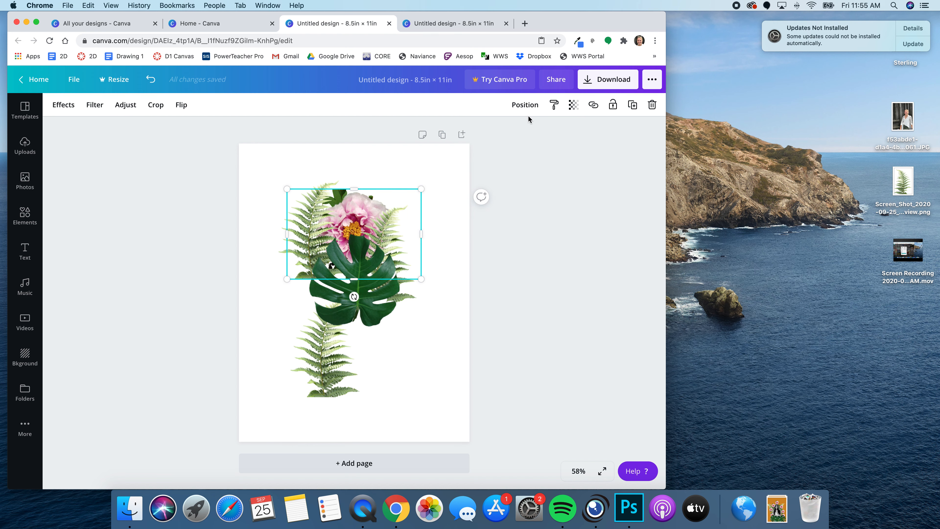
left_click(525, 104)
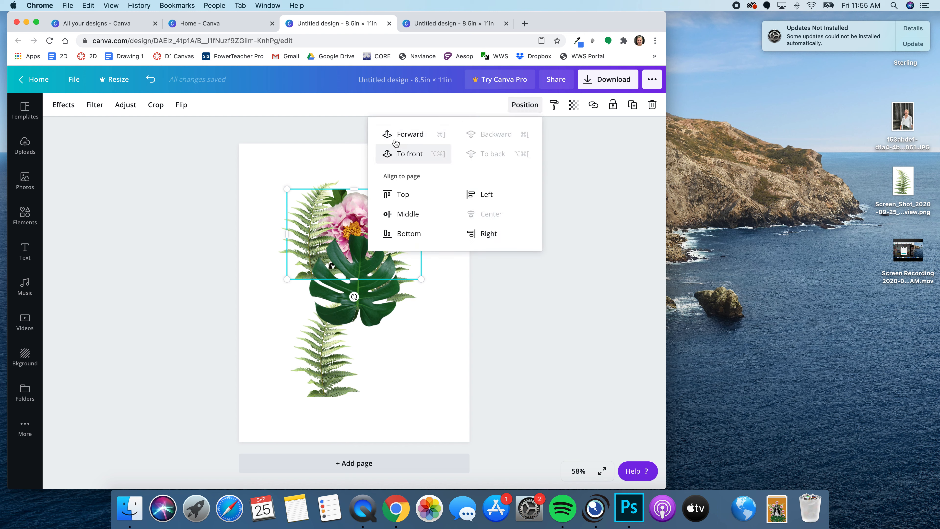
left_click(405, 155)
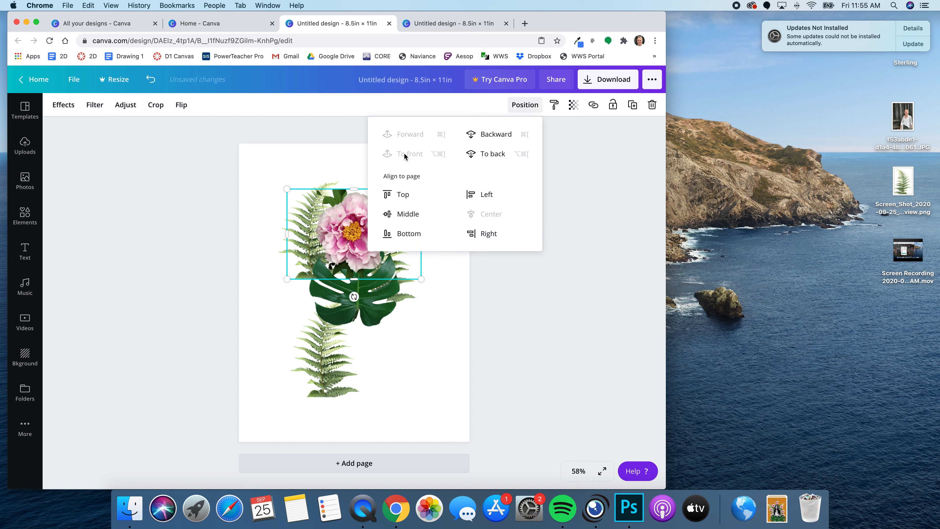
Send the peony to the back of the stack and bring it forward two levels, keeping it behind the monstera leaf
left_click(482, 154)
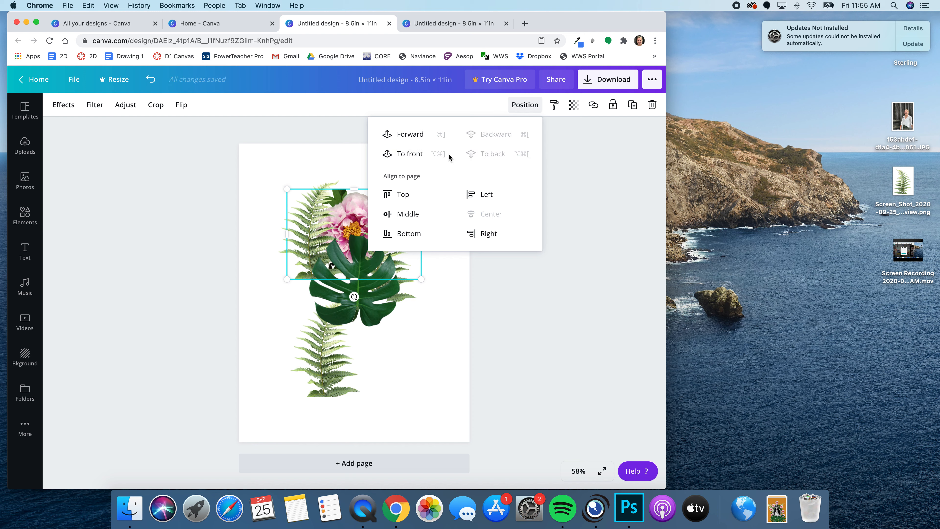
left_click(411, 136)
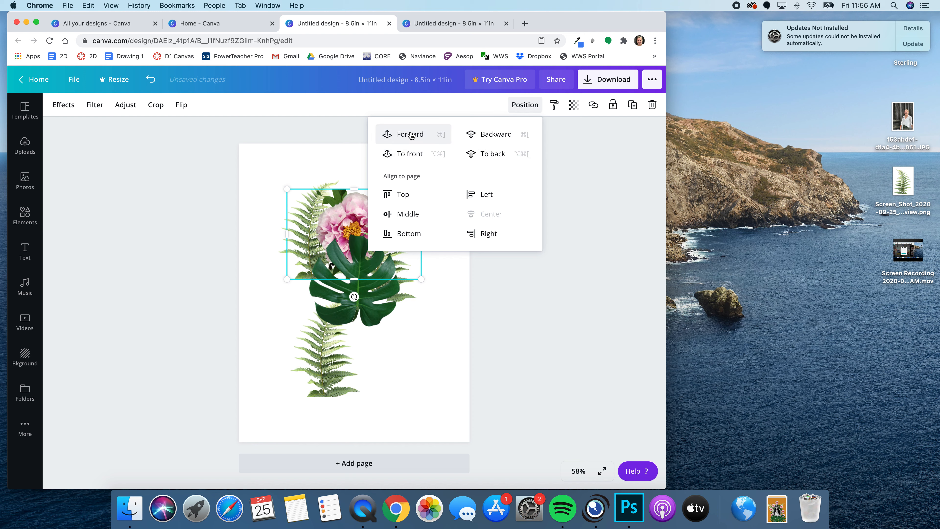
left_click(408, 138)
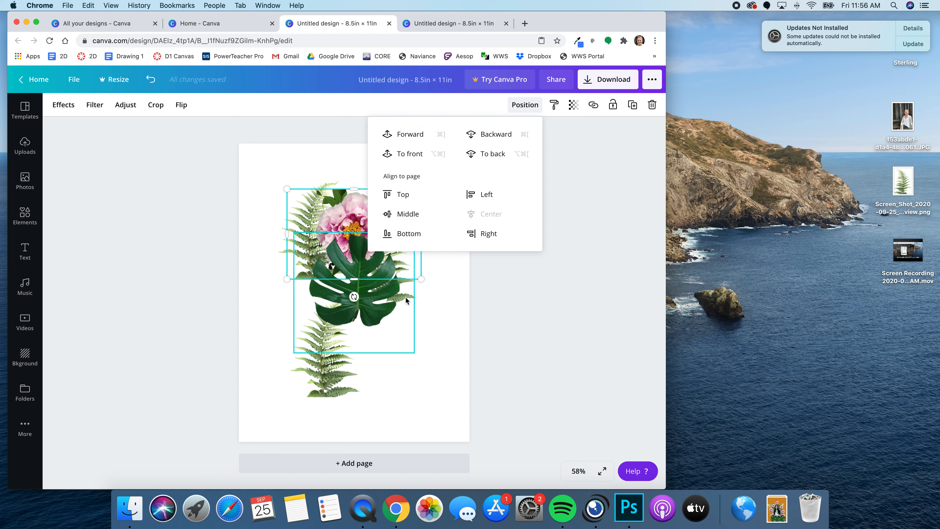
left_click(424, 378)
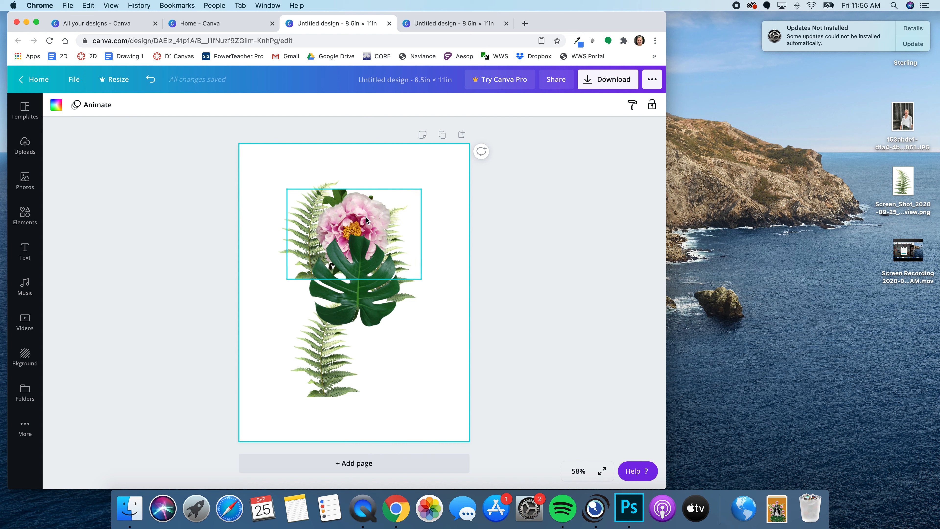
Move the lowest fern up so it sits behind the monstera leaf, and deselect it
left_click(357, 219)
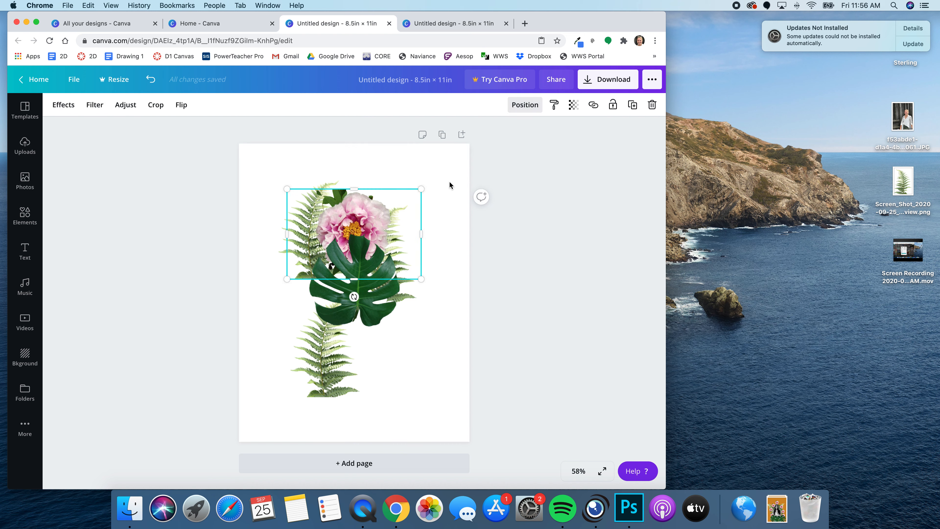
left_click(414, 409)
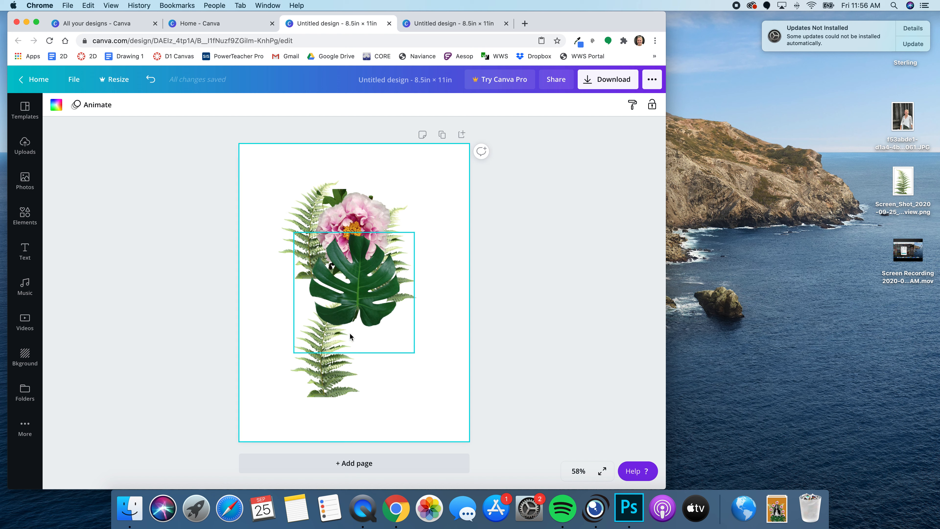
left_click_drag(330, 364, 331, 294)
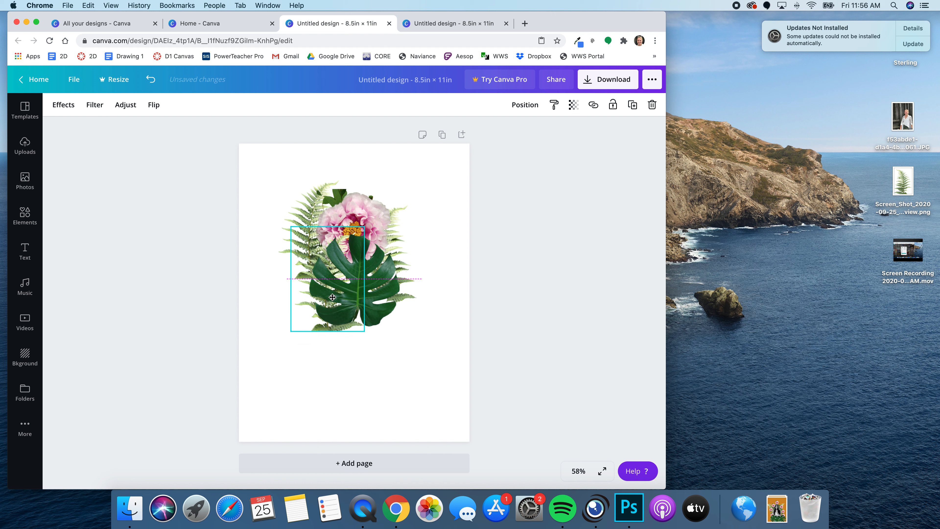
left_click(303, 407)
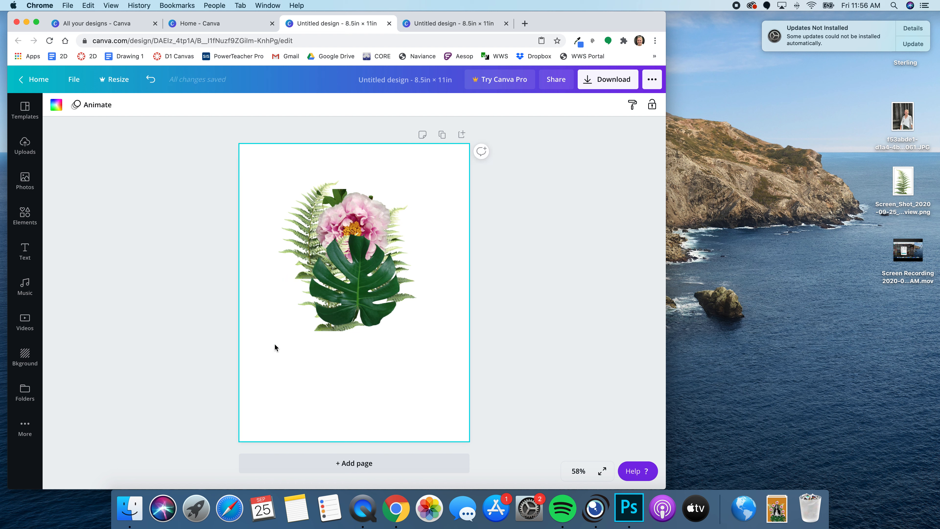
Add a circle shape from the elements library and move it to the lower left area of the page
left_click(27, 215)
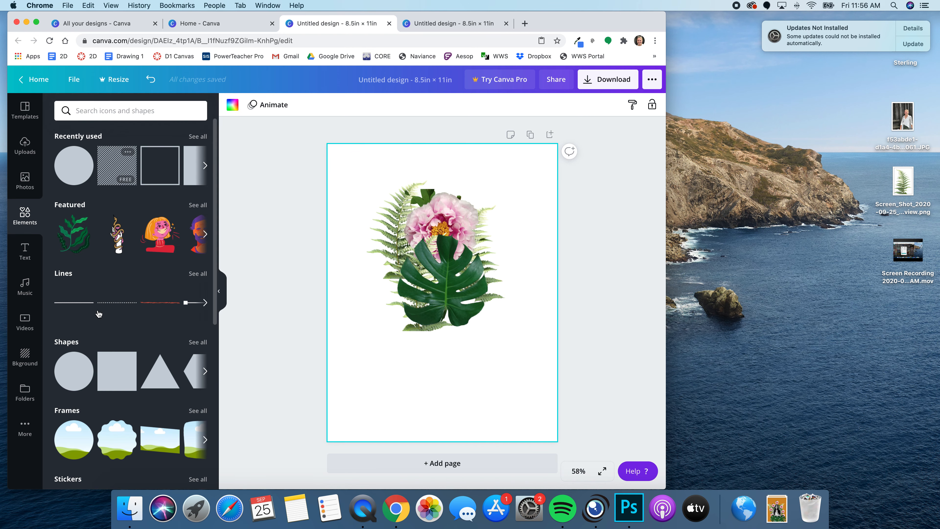
scroll(119, 308, "down", 3)
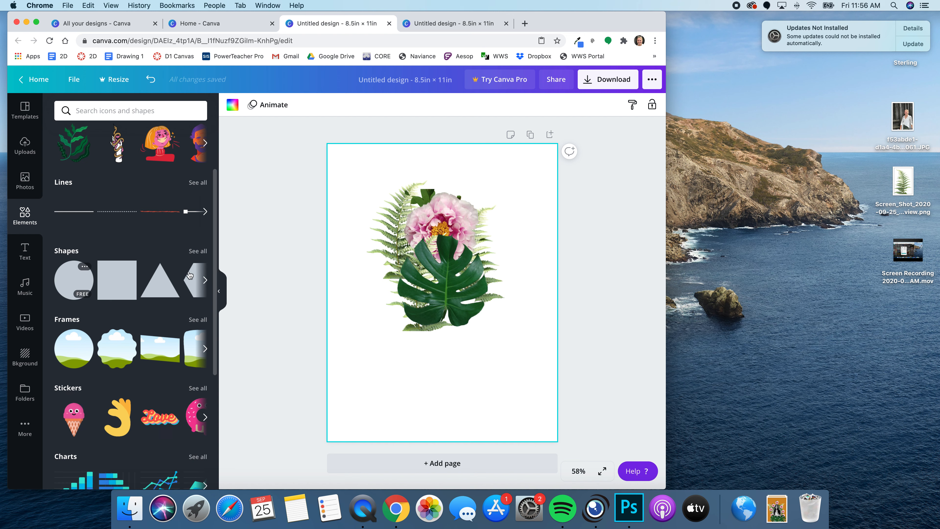
left_click(74, 283)
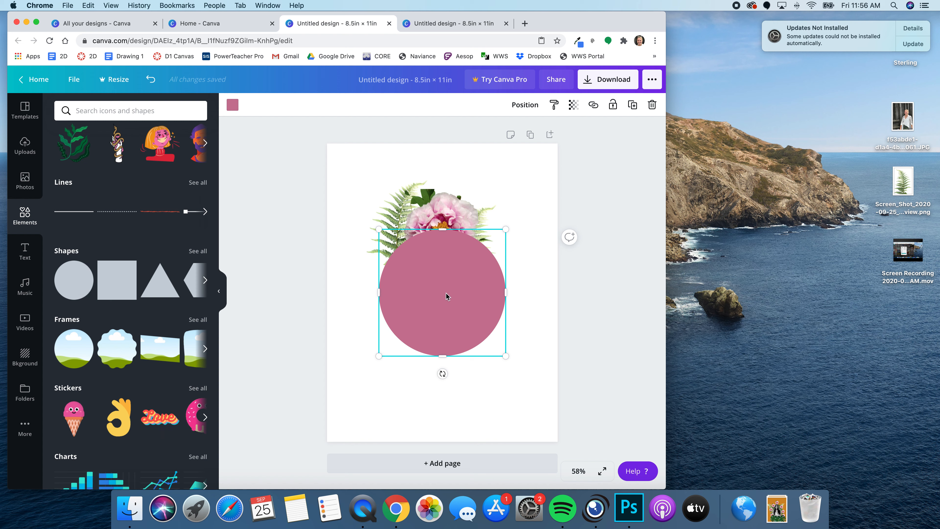
left_click_drag(446, 294, 410, 371)
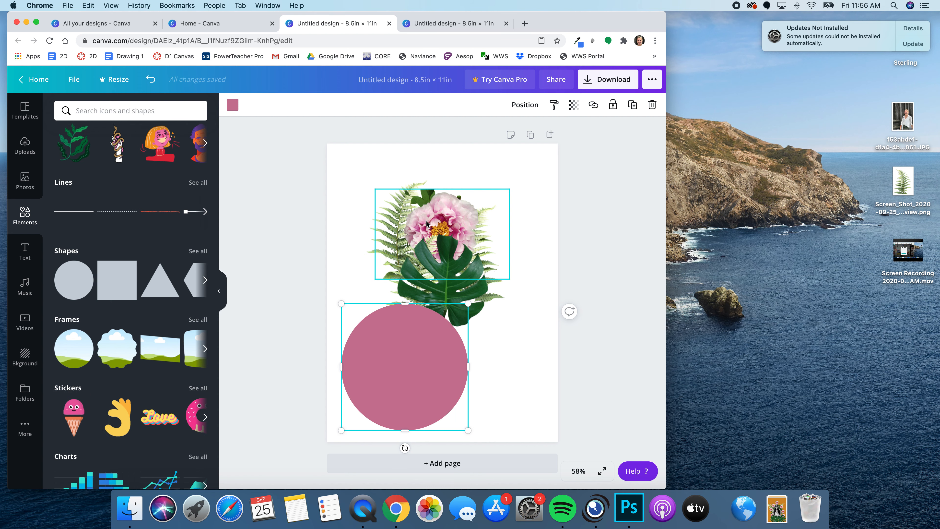
left_click(219, 291)
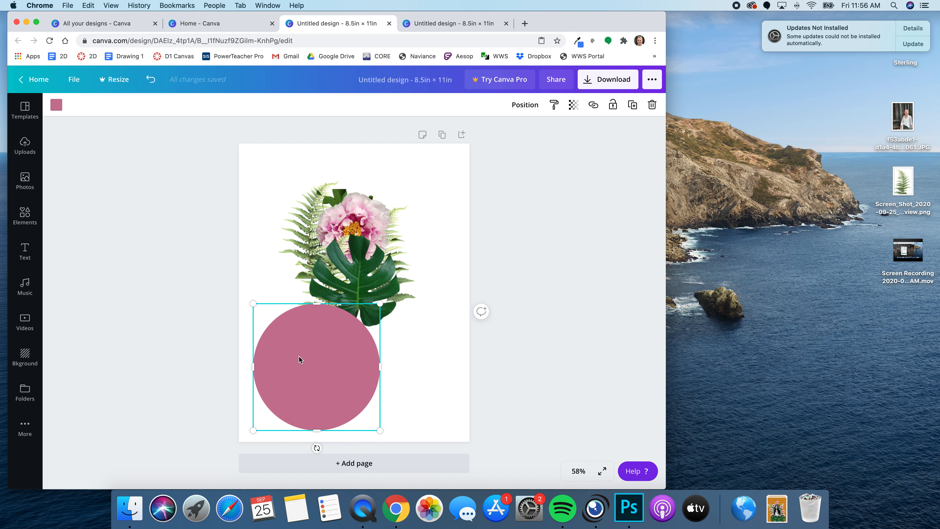
Try the default violet and the peony's orange photo colour on the circle
left_click(56, 106)
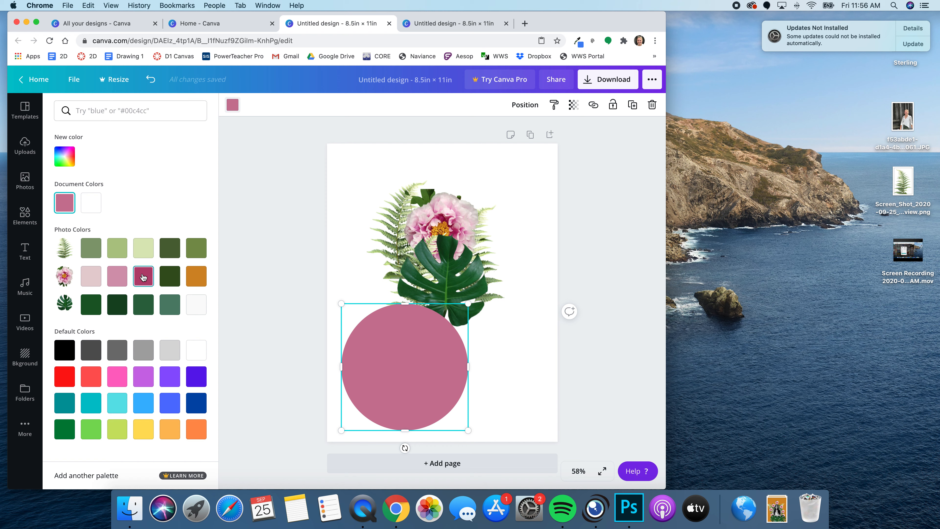
left_click(196, 379)
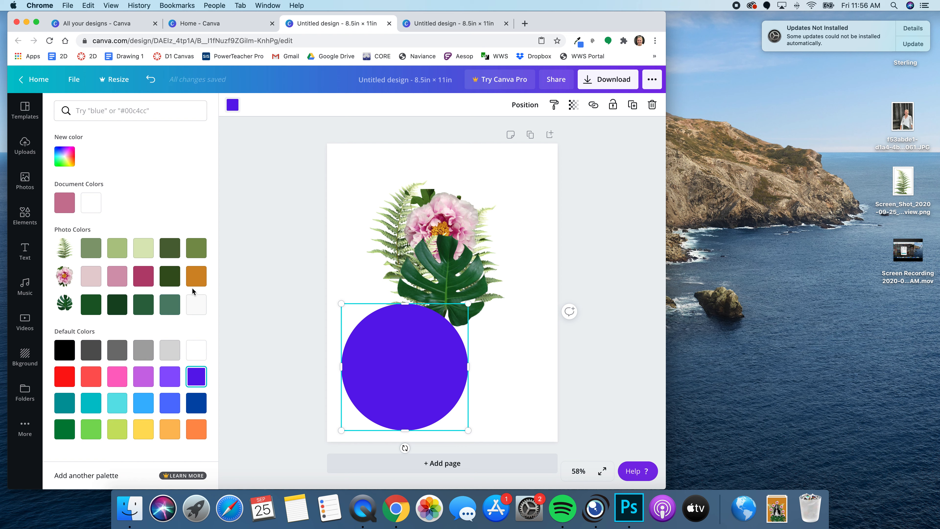
left_click(197, 276)
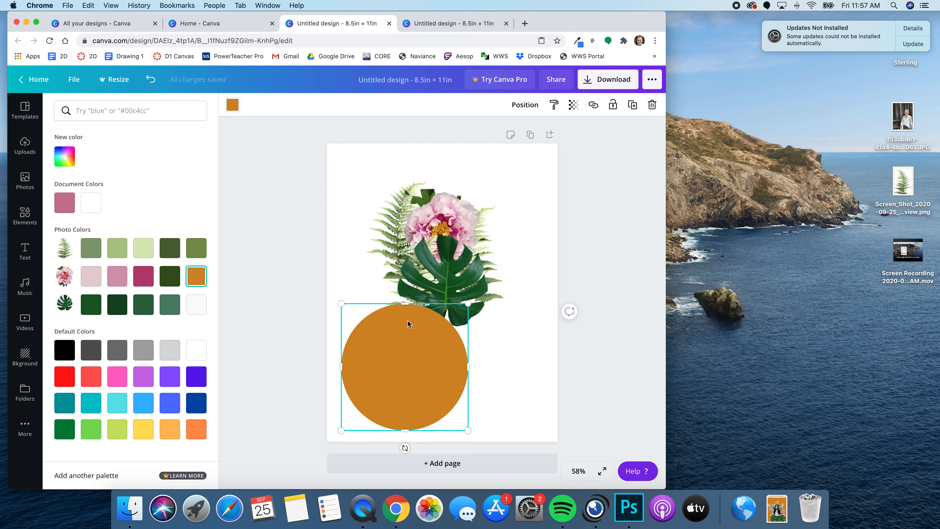
Give the circle a custom bright green colour, #05FA2C
left_click(63, 158)
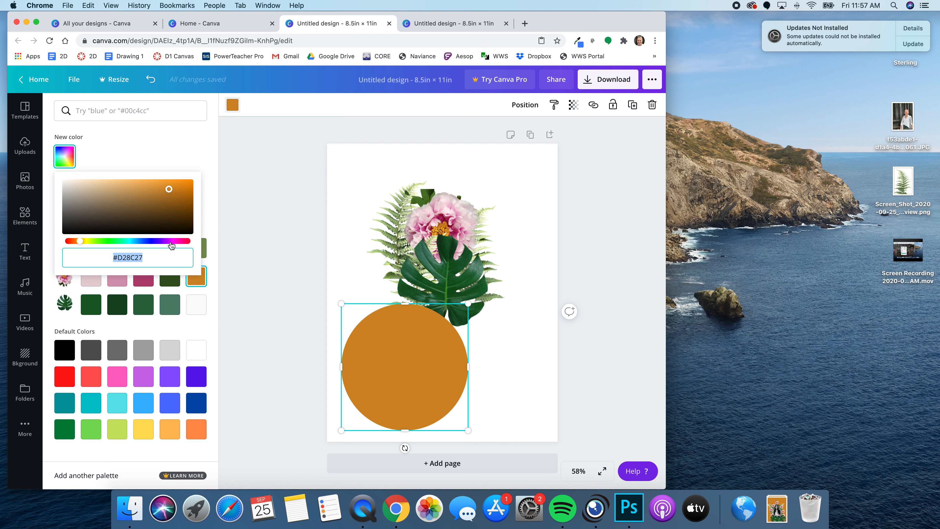
left_click(111, 242)
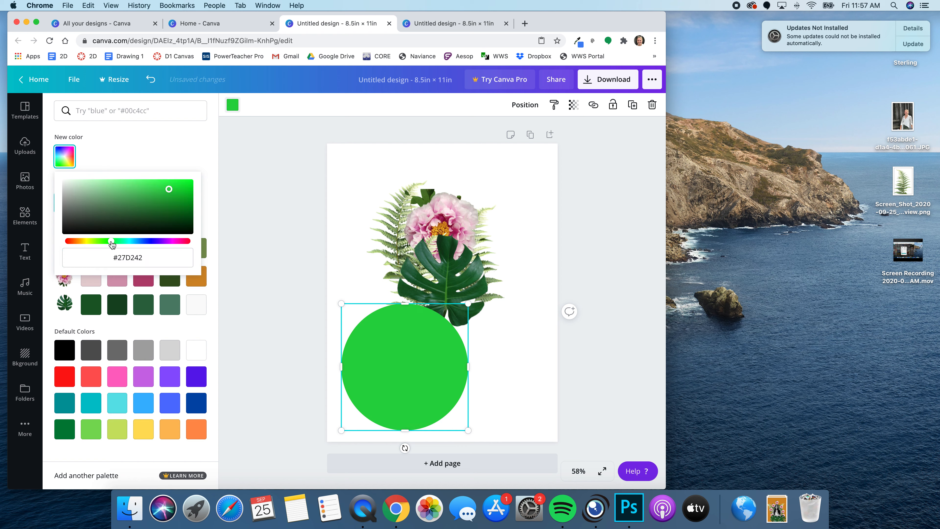
left_click(192, 183)
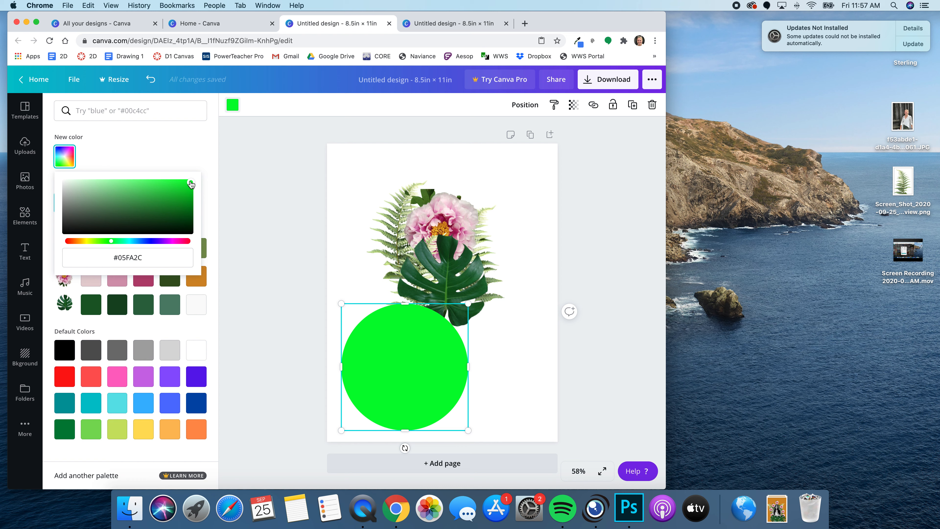
Try paler, greyer and darker custom greens on the circle, including #7FFA93, #C7F8CF, #628D69, #859287, #4B9958 and #5B705E
left_click(126, 182)
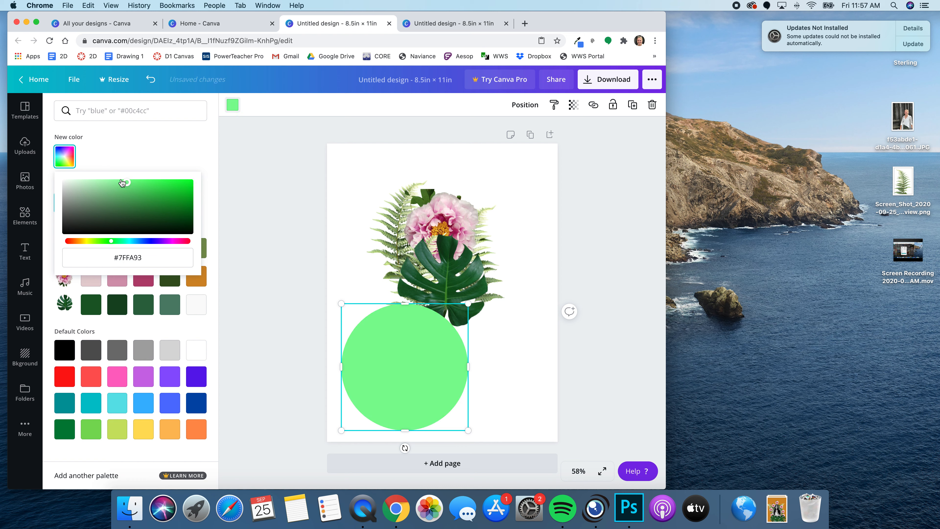
left_click(88, 182)
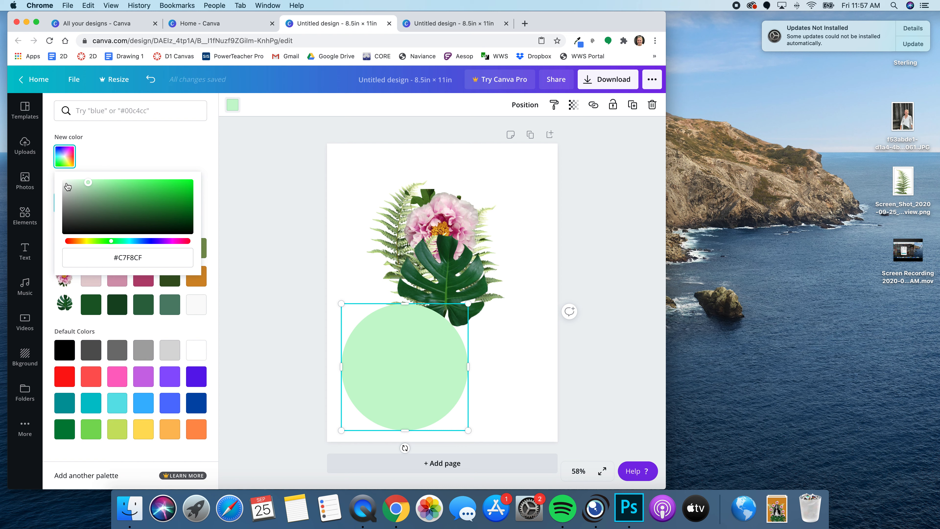
left_click(102, 204)
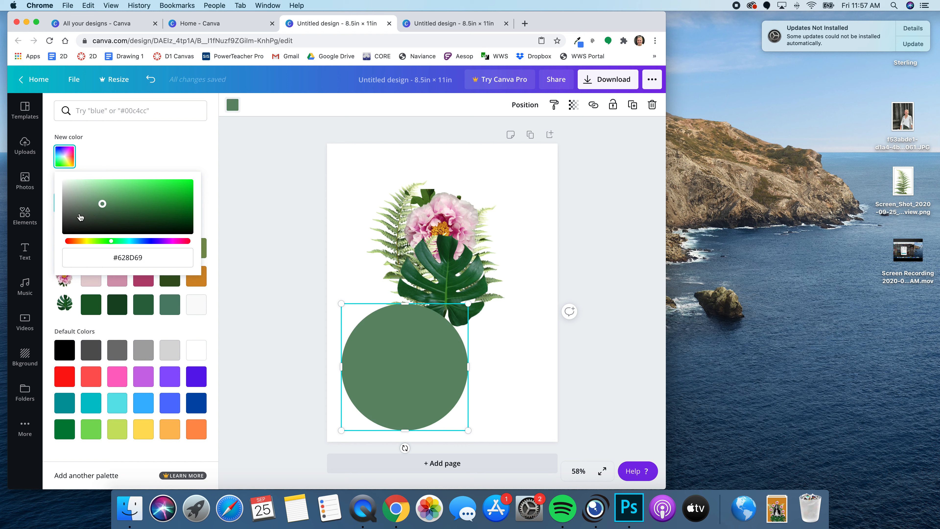
left_click(74, 202)
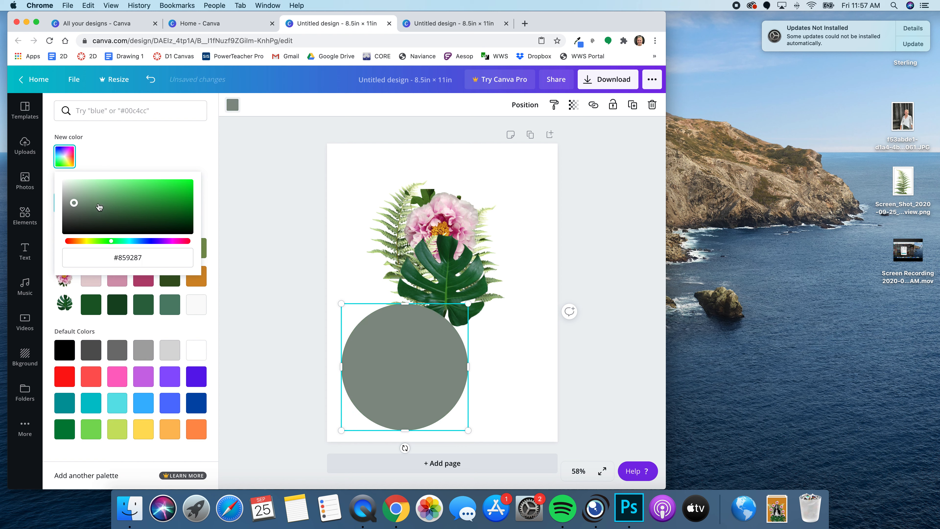
left_click_drag(95, 203, 128, 203)
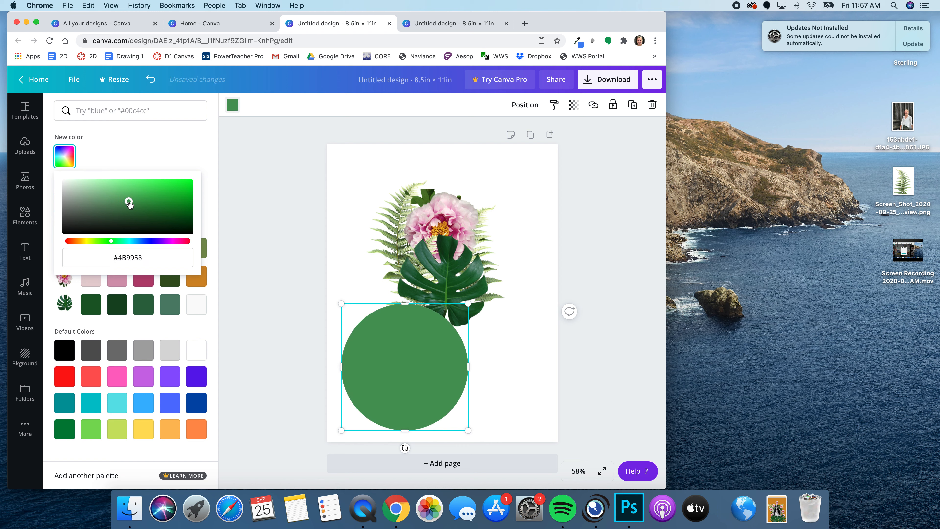
left_click_drag(74, 182, 87, 210)
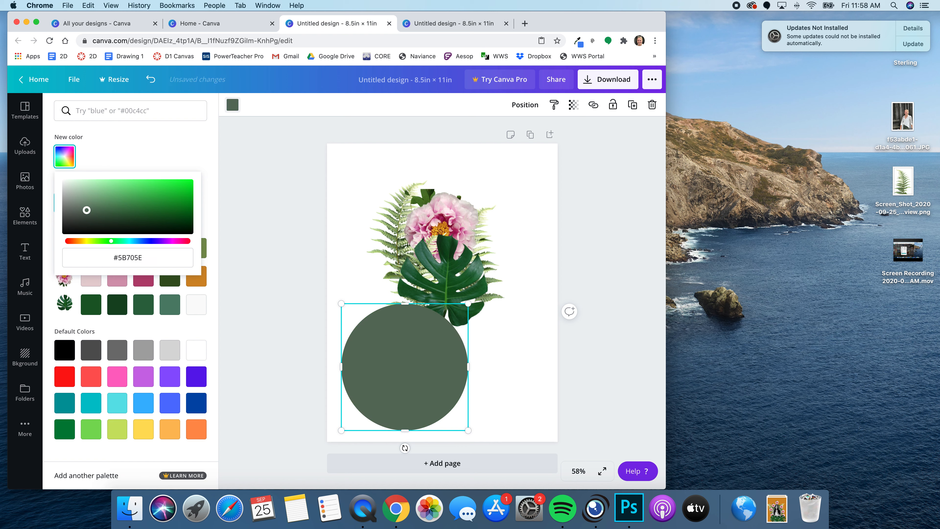
Set the circle's colour to the dark green #076917 and close the colour choices
left_click(185, 212)
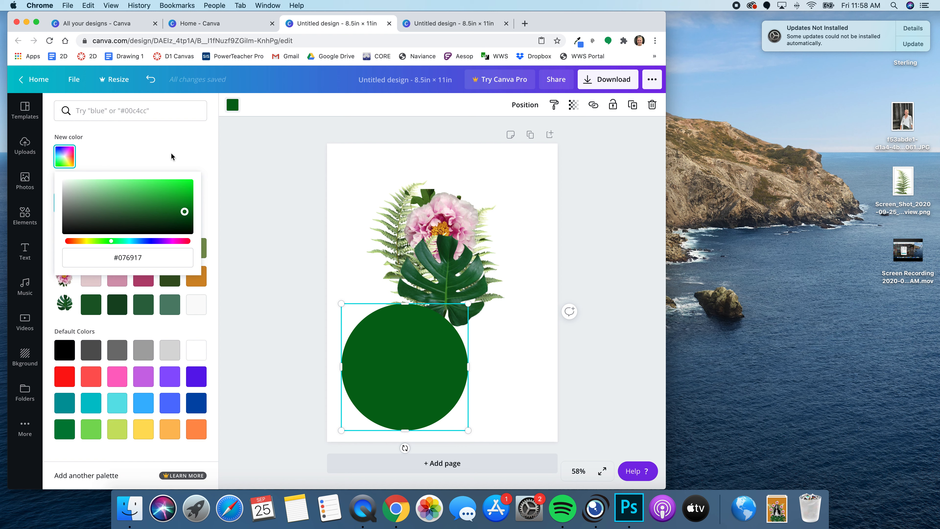
left_click(184, 160)
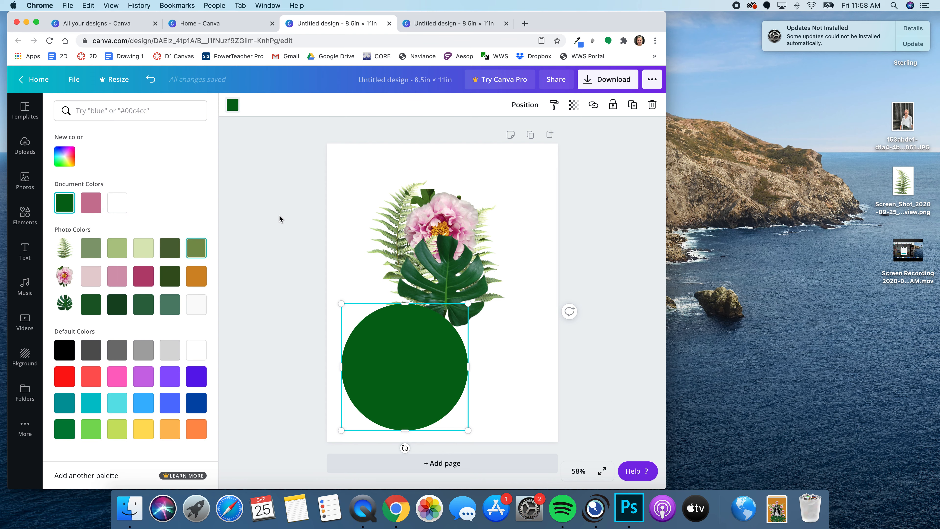
left_click(347, 171)
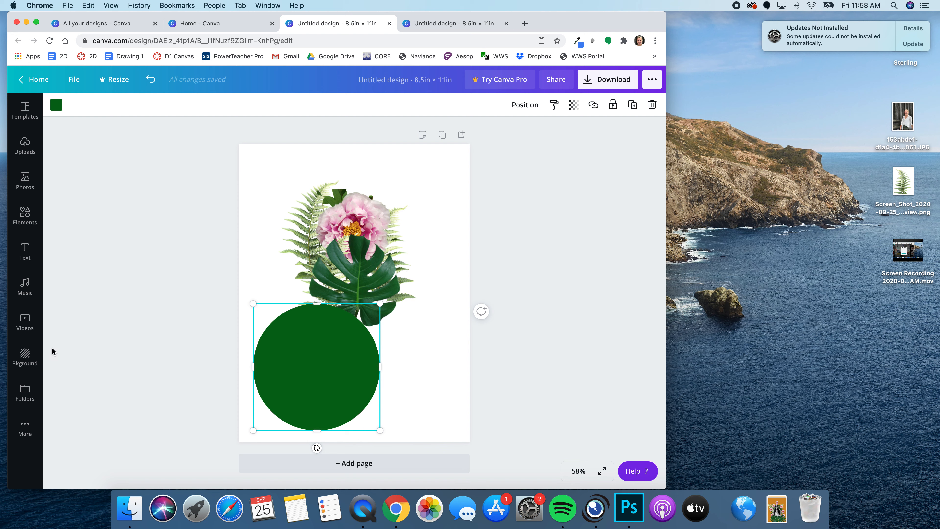
Give the page background a custom red colour, #D82020
left_click(29, 356)
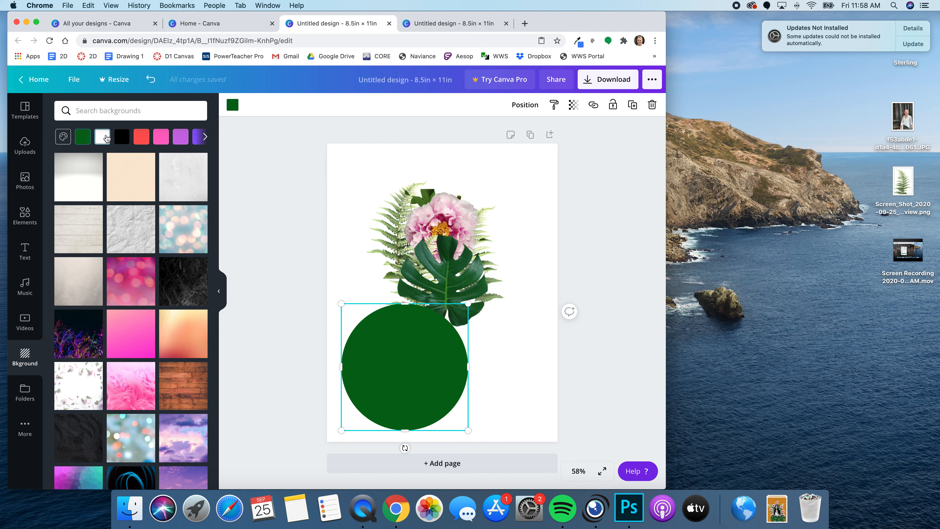
left_click(126, 135)
left_click(63, 137)
left_click(63, 137)
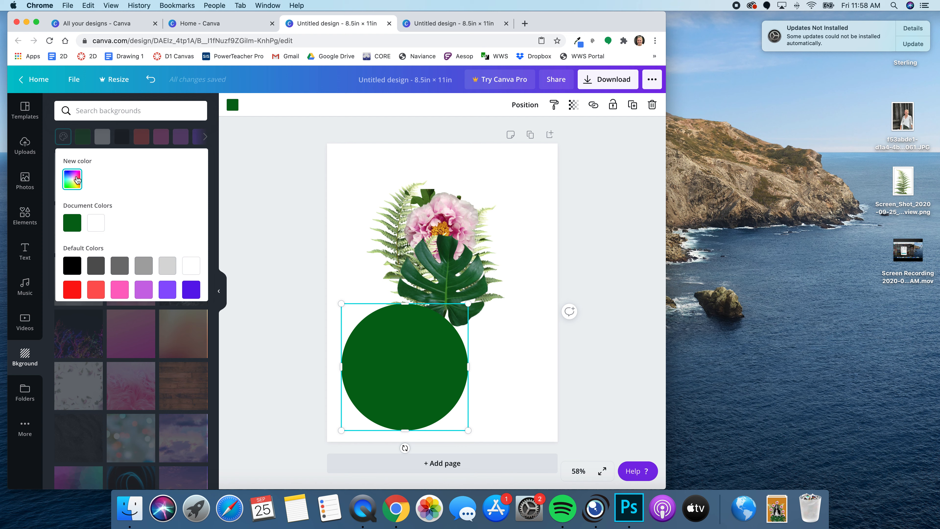
left_click(76, 180)
left_click(99, 186)
left_click(136, 179)
left_click(164, 188)
left_click(178, 171)
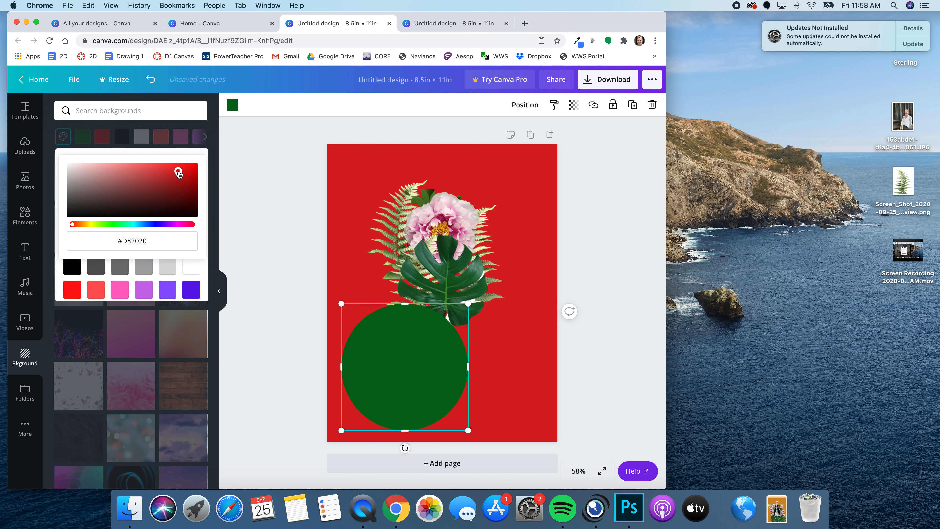
Adjust the page background to the darker red #A63232 and close the background options
left_click(143, 166)
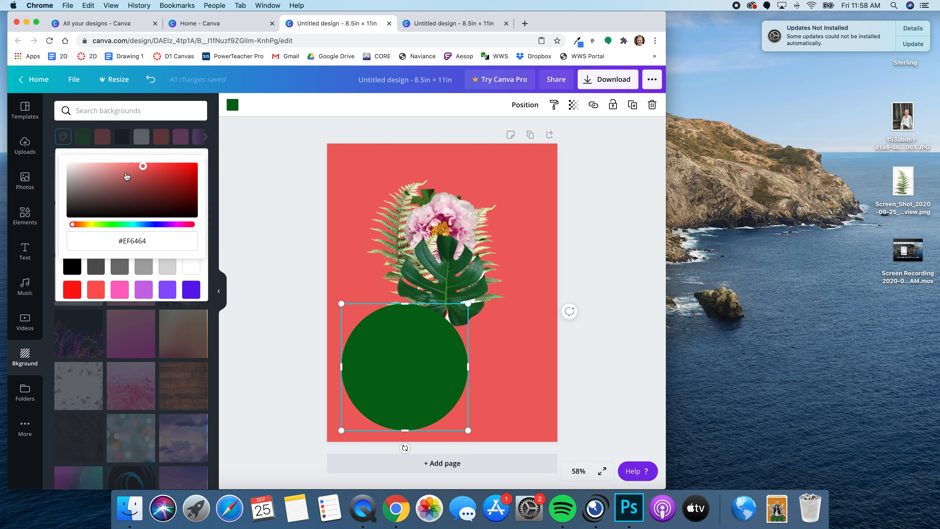
left_click(146, 181)
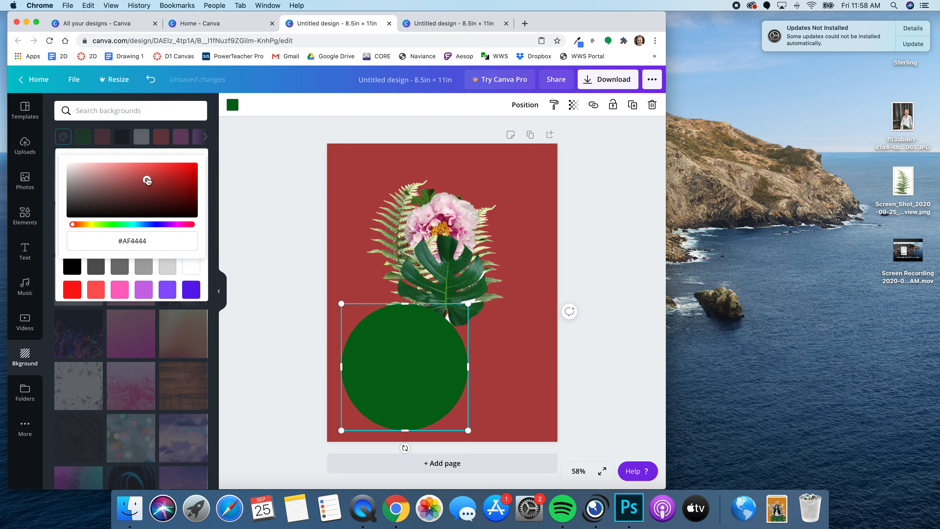
left_click(157, 172)
left_click(158, 182)
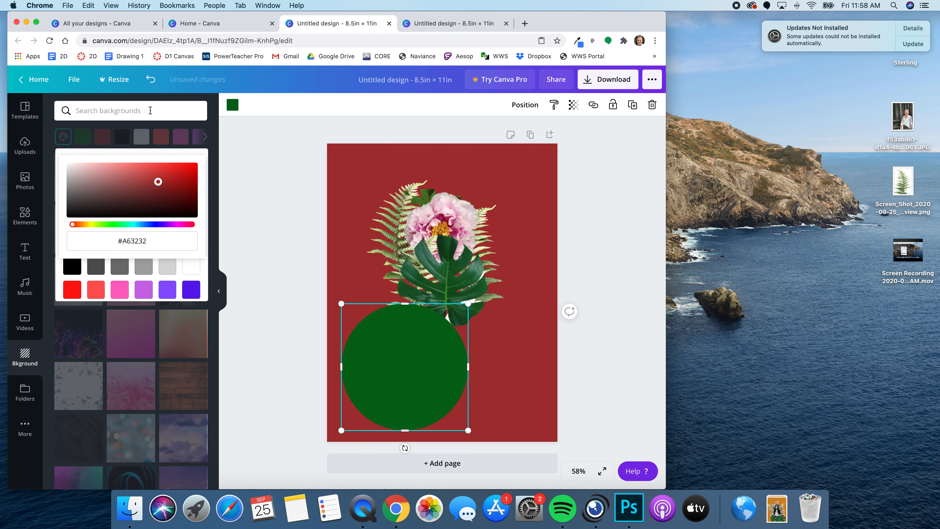
left_click(61, 134)
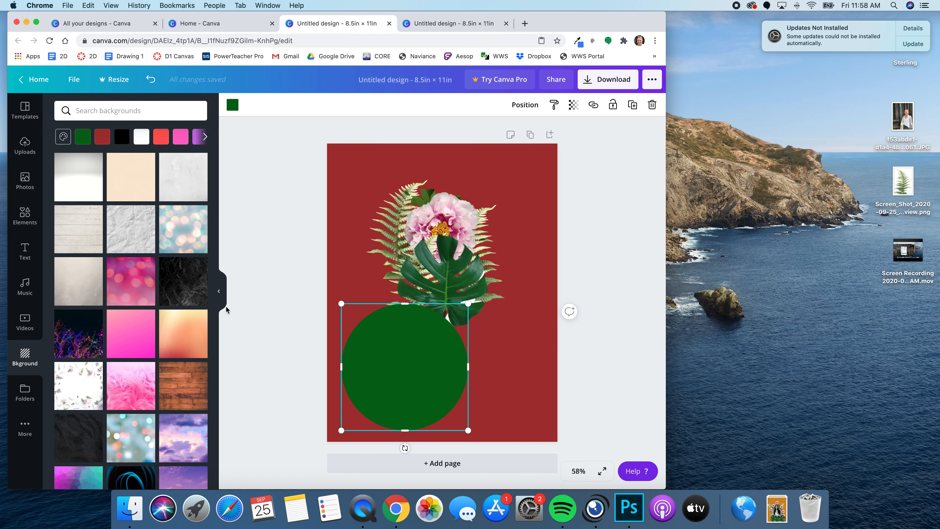
left_click(220, 291)
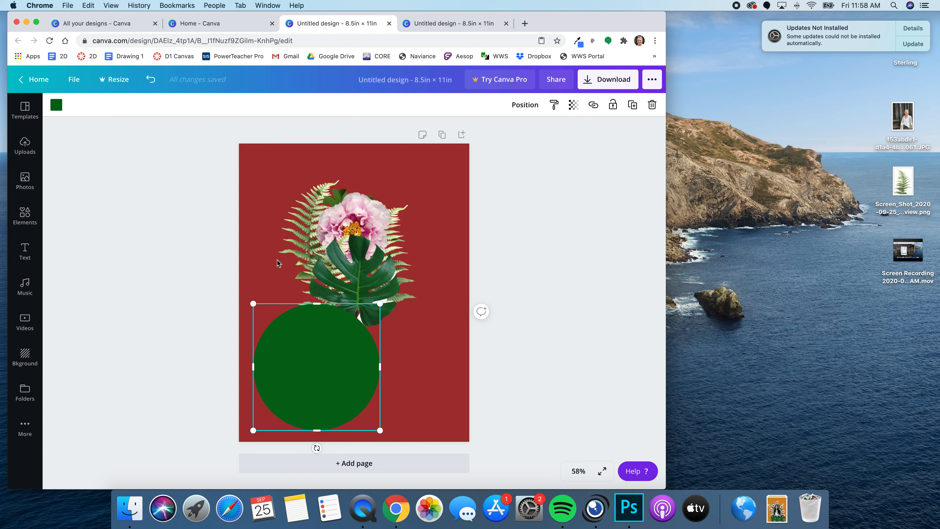
Select the peony and the circle in turn to compare their editing options, and deselect everything
left_click(365, 216)
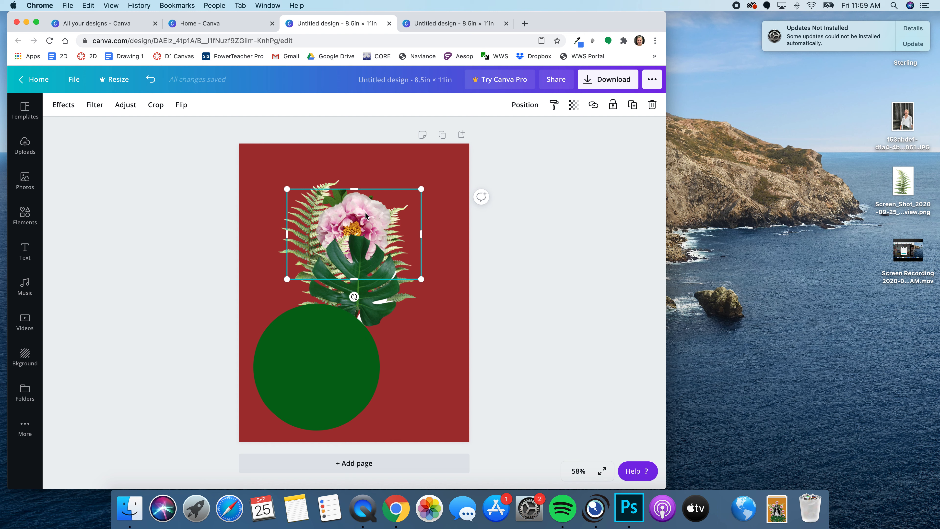
left_click(290, 363)
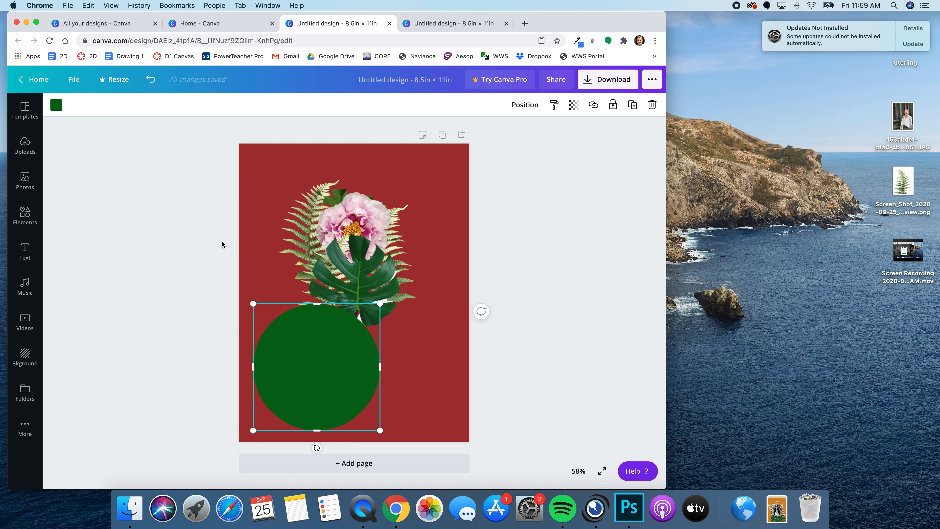
left_click(177, 246)
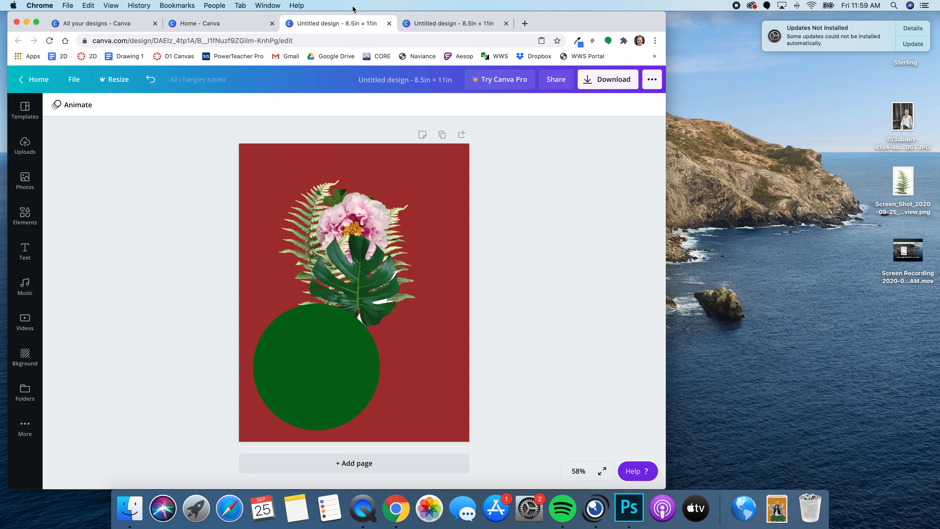
Close both open design tabs and dismiss the custom dimensions form on the home page
left_click(389, 24)
left_click(389, 24)
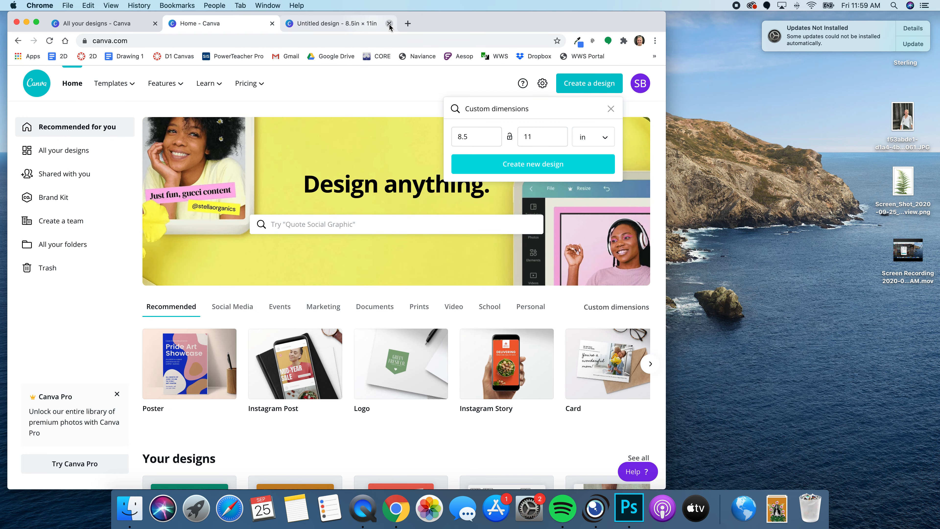
left_click(119, 312)
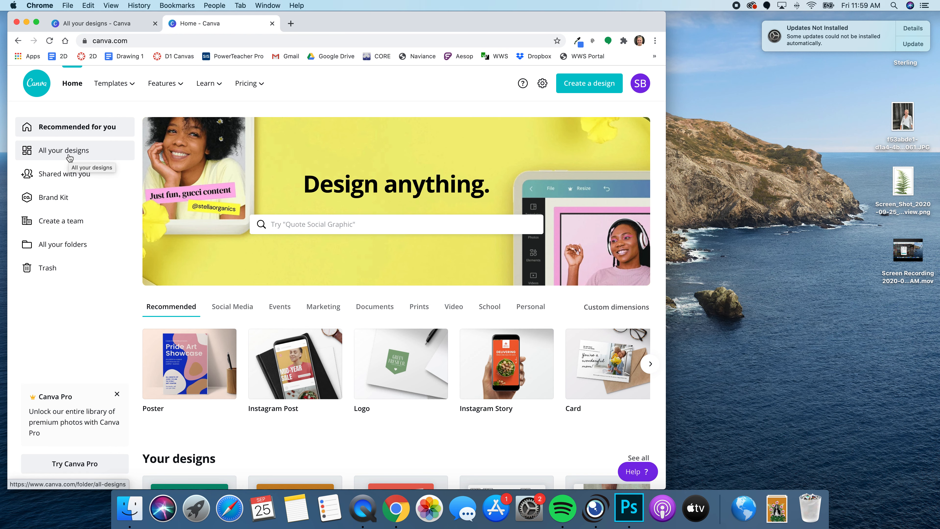
Go to the list of all designs, reload it, and reopen the red design with the flower and green circle
left_click(69, 156)
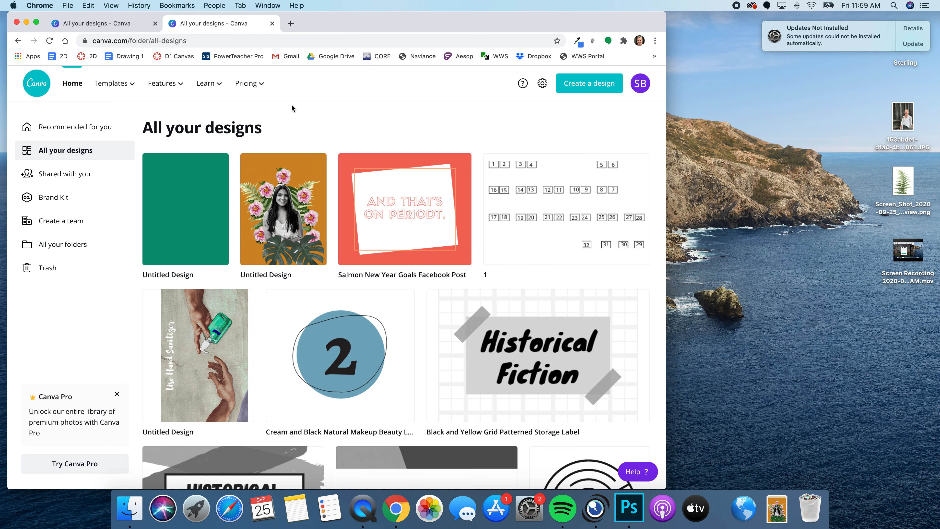
left_click(50, 40)
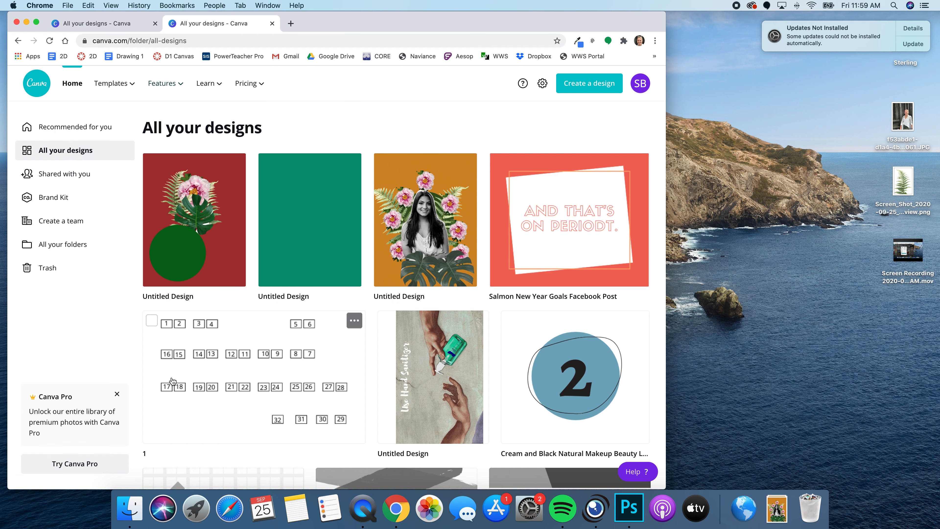
left_click(219, 246)
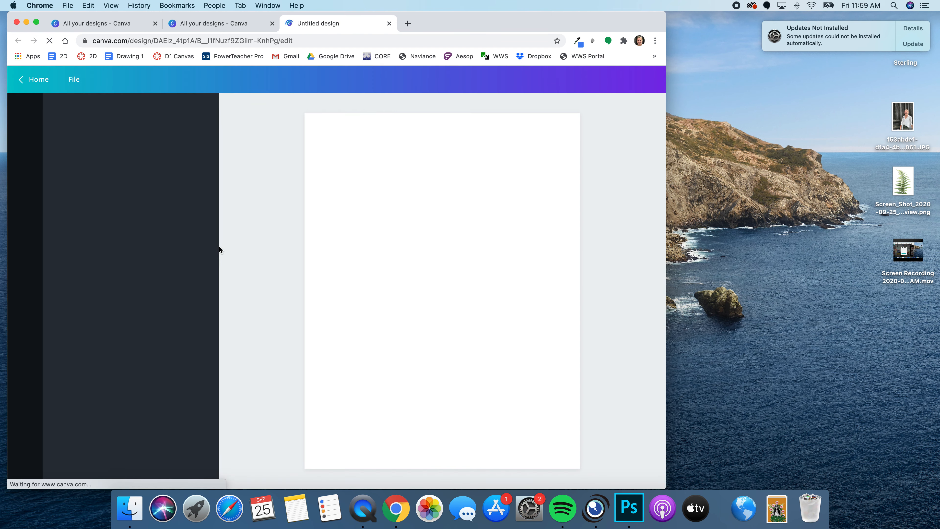